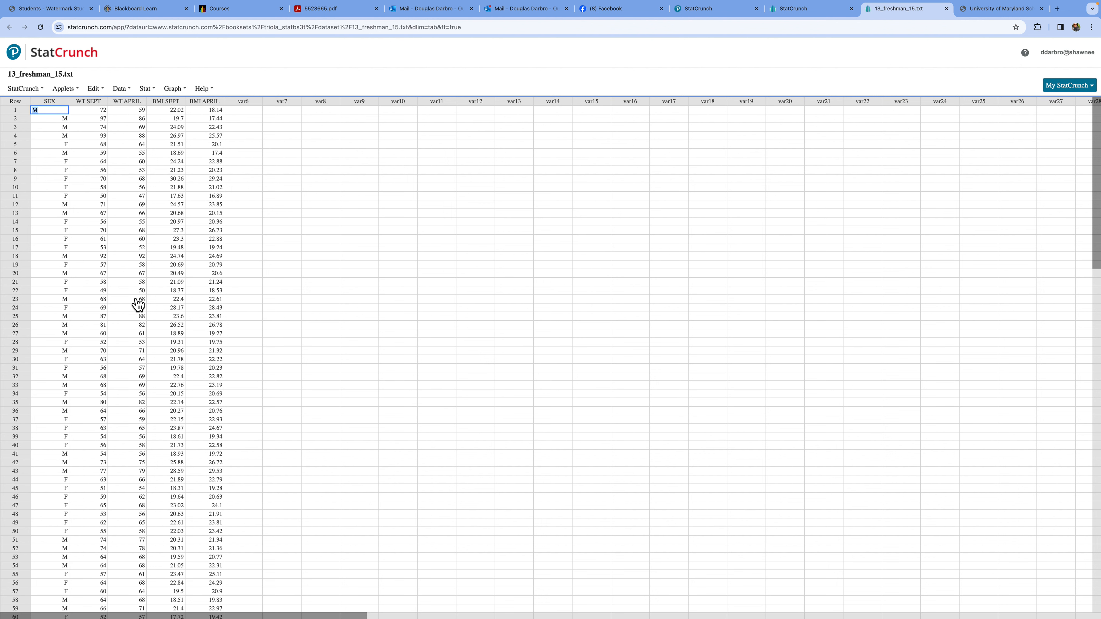
{"action": "left_click", "coordinate": [20, 165]}
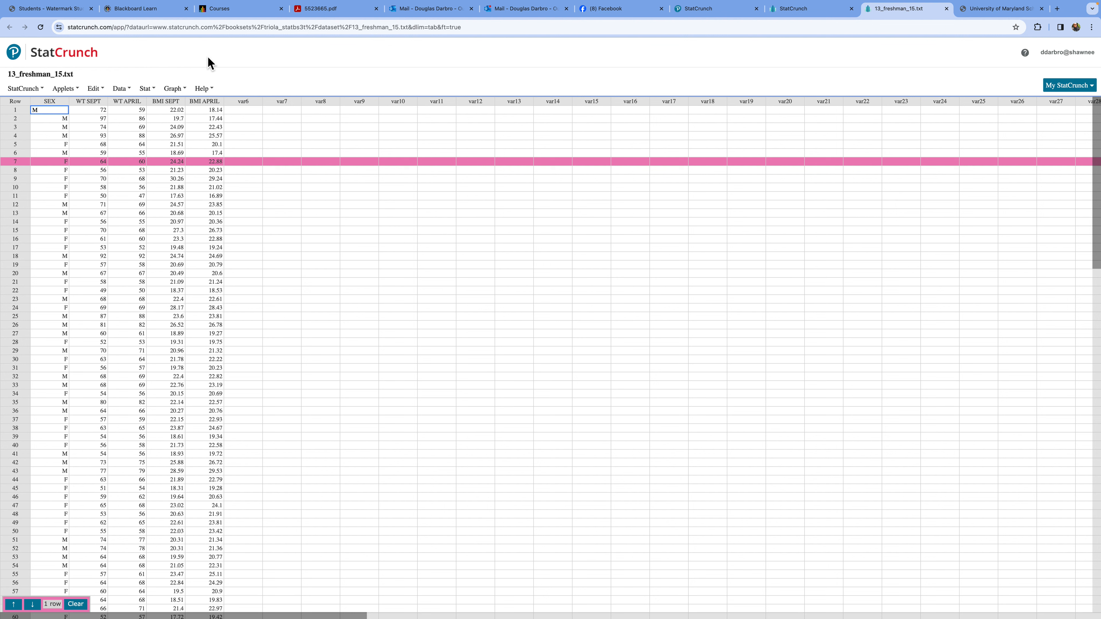
{"action": "left_click", "coordinate": [153, 90]}
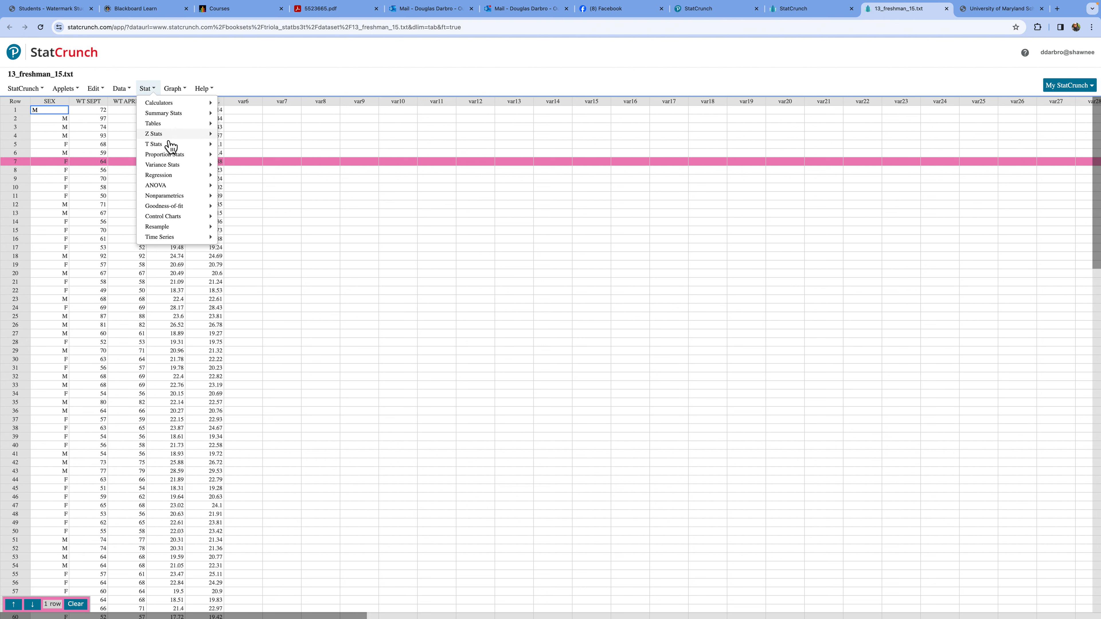
{"action": "mouse_move", "coordinate": [171, 145]}
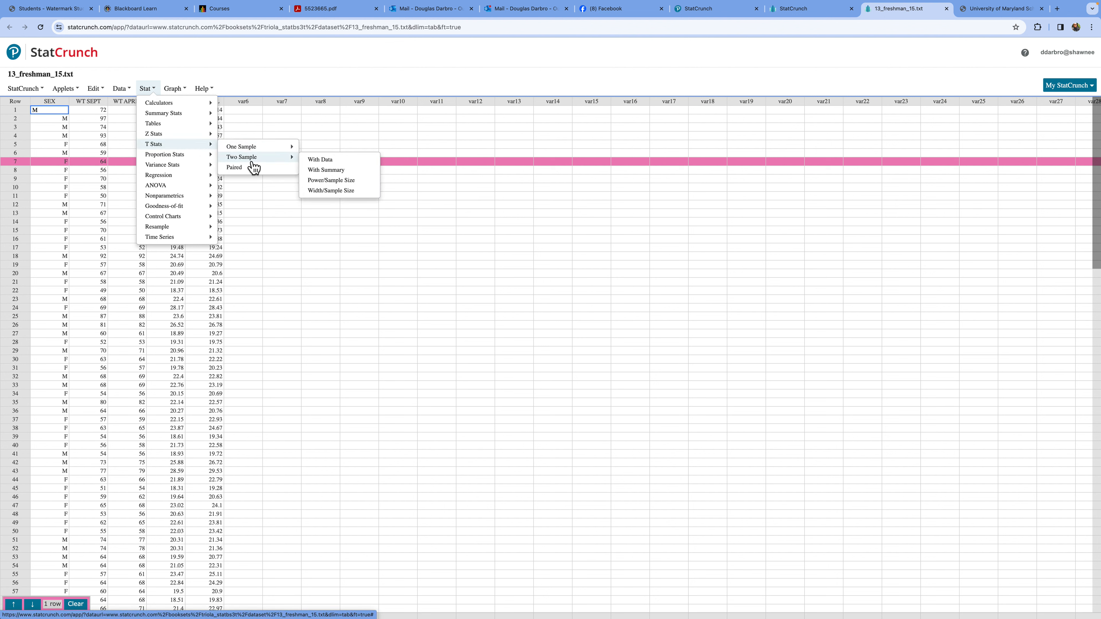
{"action": "left_click", "coordinate": [326, 162]}
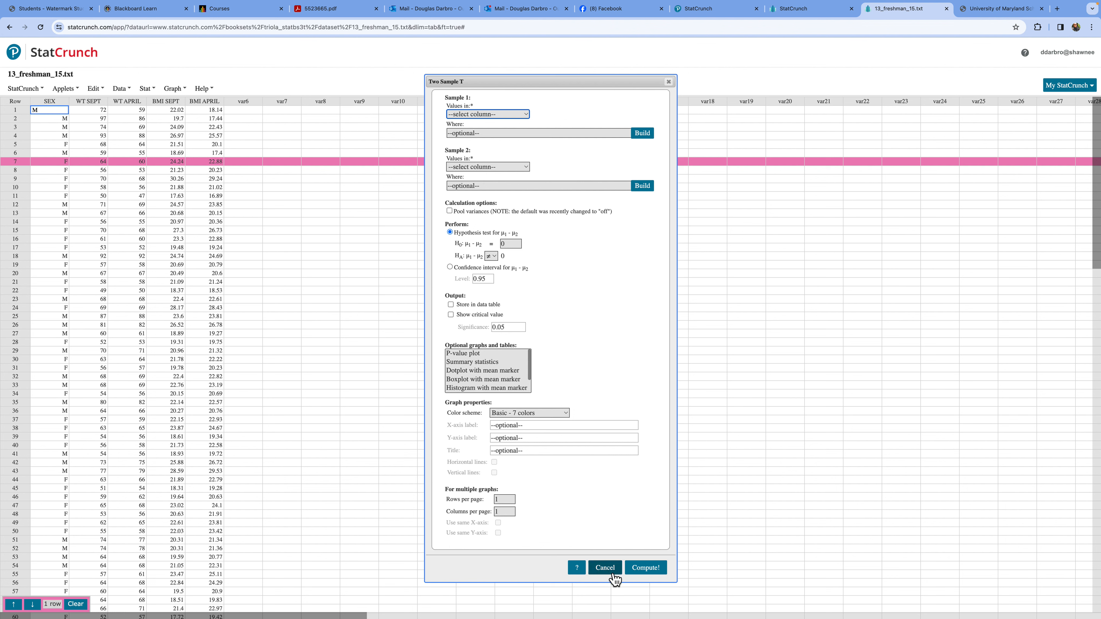
{"action": "left_click", "coordinate": [605, 568]}
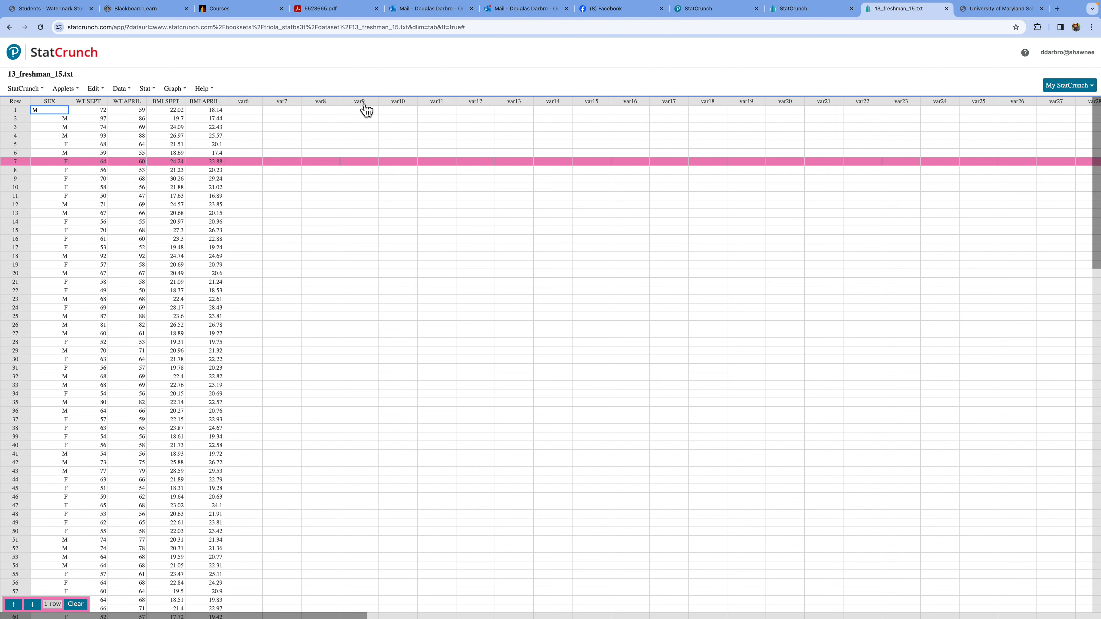
Step: Split the BMI APRIL column by SEX, opening the result in a new data table
{"action": "left_click", "coordinate": [121, 89]}
{"action": "left_click", "coordinate": [95, 89]}
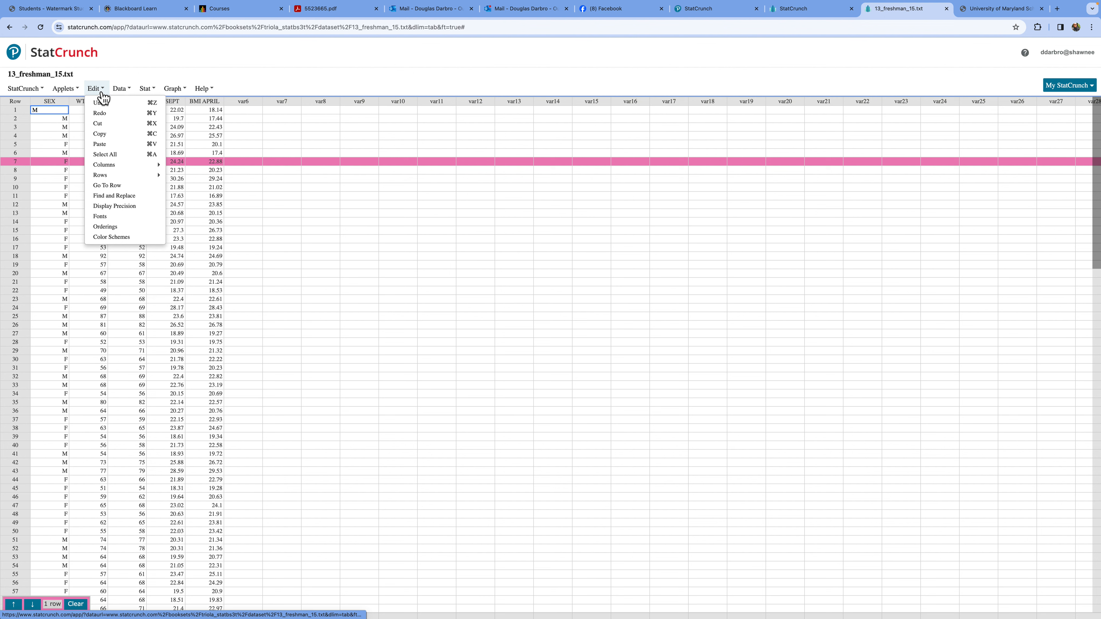
{"action": "left_click", "coordinate": [124, 90]}
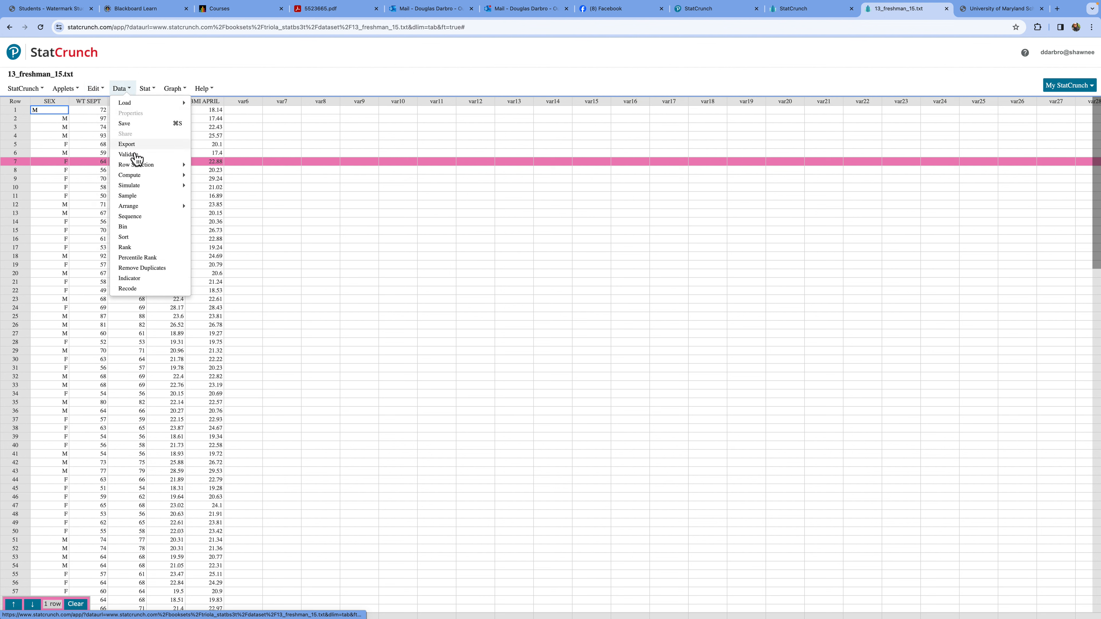
{"action": "mouse_move", "coordinate": [145, 208]}
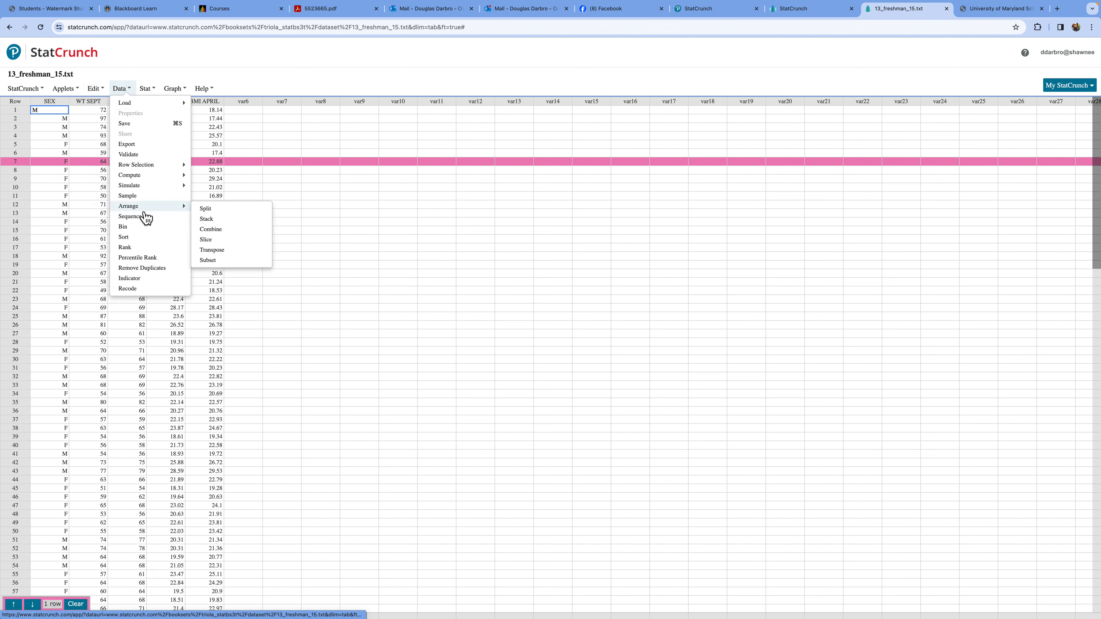
{"action": "left_click", "coordinate": [219, 212]}
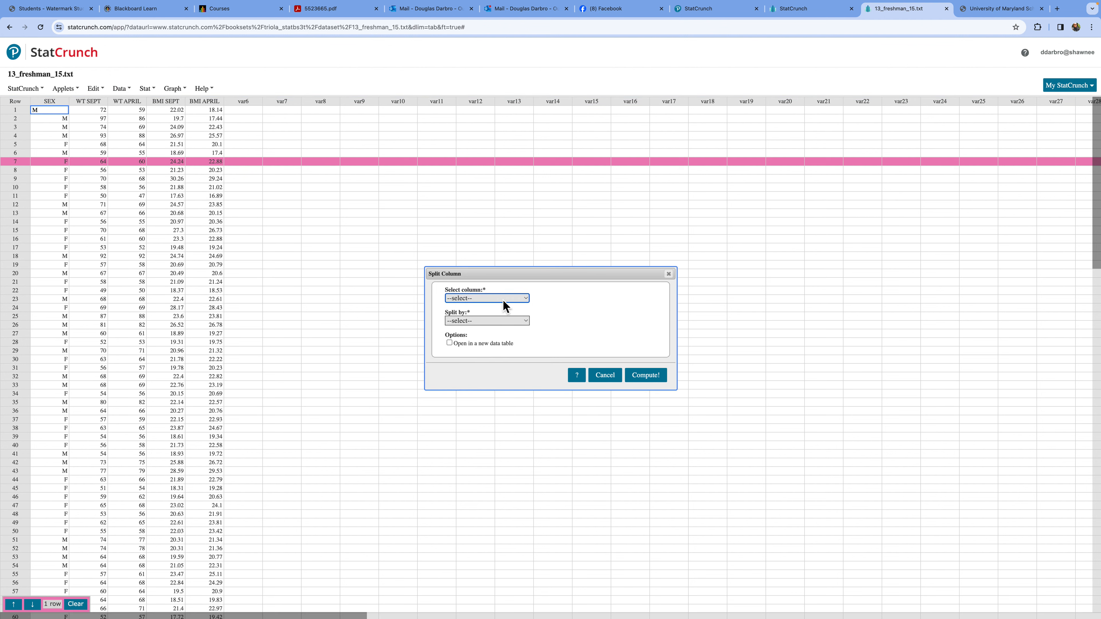
{"action": "left_click", "coordinate": [511, 301]}
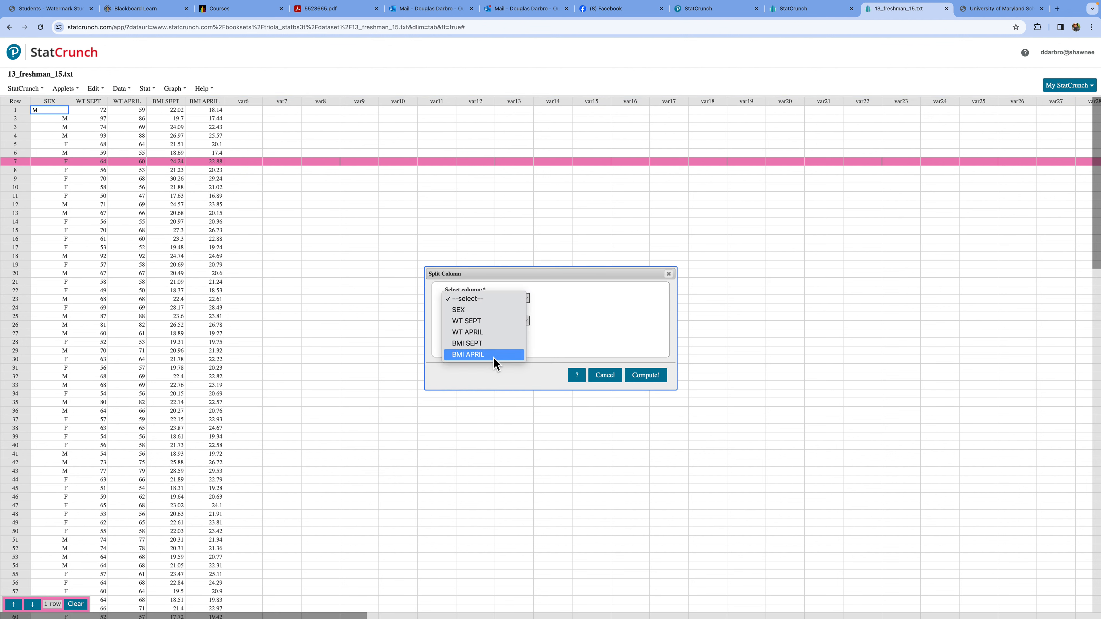
{"action": "left_click", "coordinate": [468, 354]}
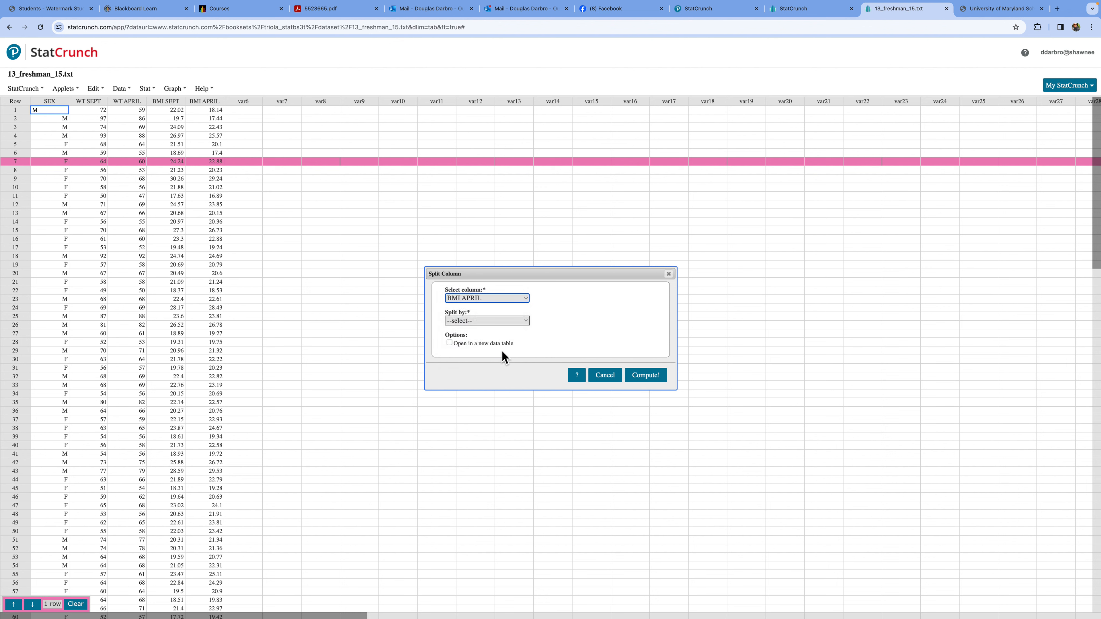
{"action": "left_click", "coordinate": [515, 321]}
{"action": "left_click", "coordinate": [508, 333]}
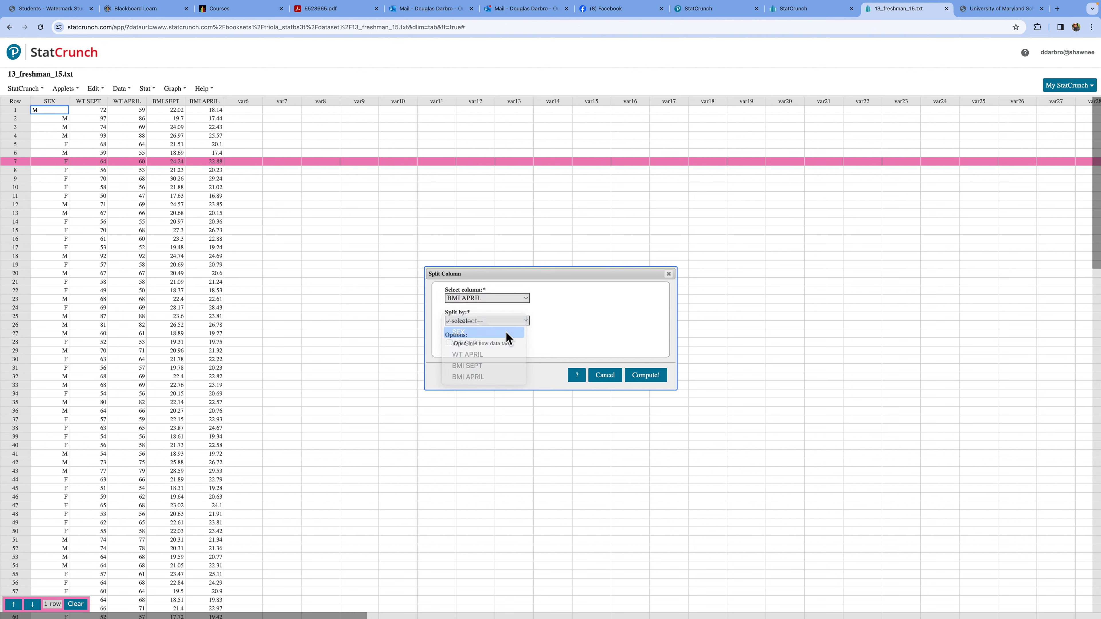
{"action": "left_click", "coordinate": [449, 343]}
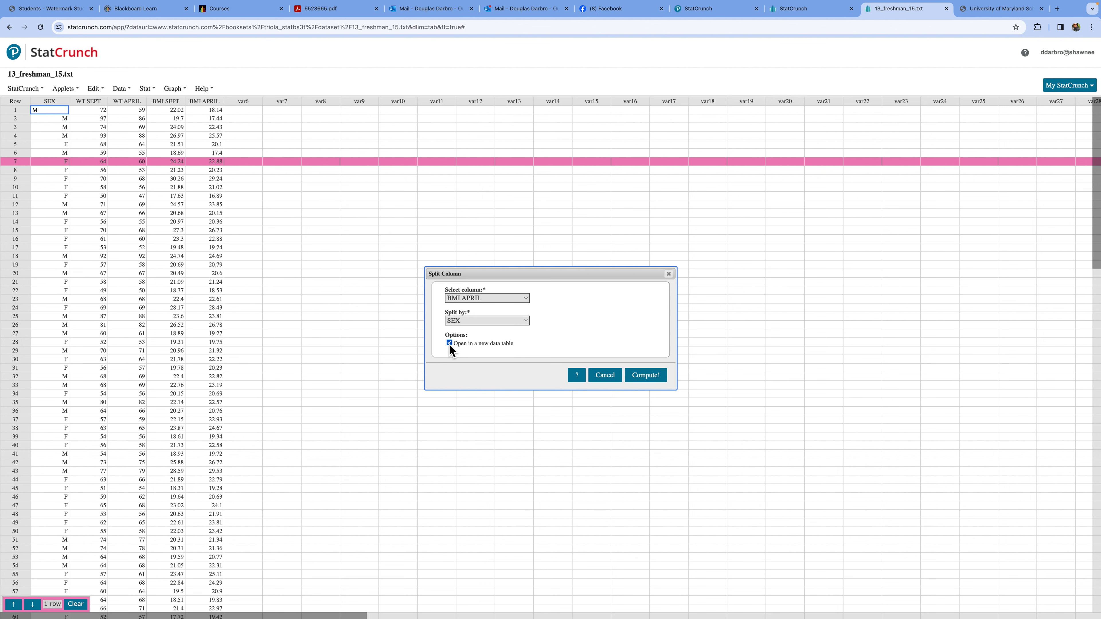
{"action": "left_click", "coordinate": [646, 376]}
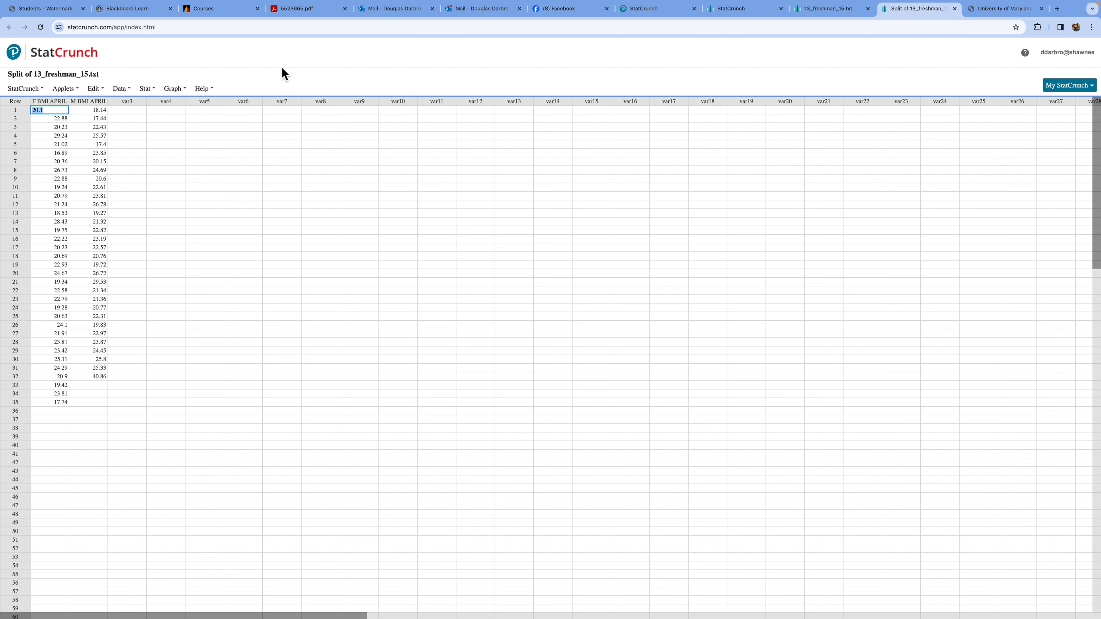
Step: Compute a two-sample T hypothesis test from data, with F BMI APRIL as sample 1 and M BMI APRIL as sample 2
{"action": "left_click", "coordinate": [317, 62]}
{"action": "left_click", "coordinate": [151, 90]}
{"action": "mouse_move", "coordinate": [166, 144]}
{"action": "mouse_move", "coordinate": [256, 157]}
{"action": "left_click", "coordinate": [330, 162]}
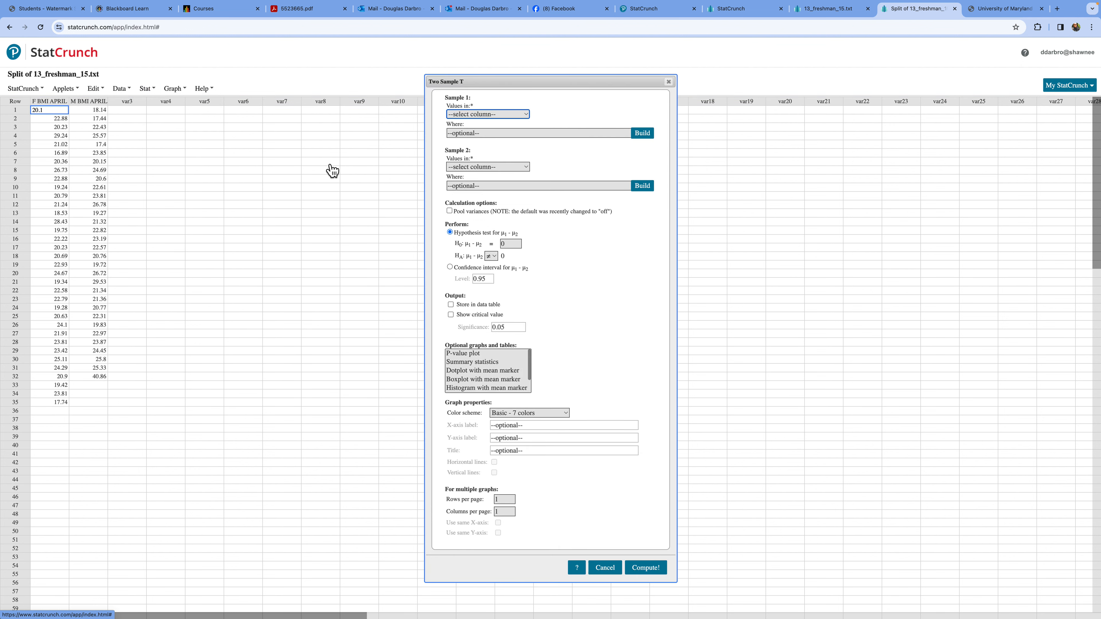
{"action": "left_click", "coordinate": [512, 114]}
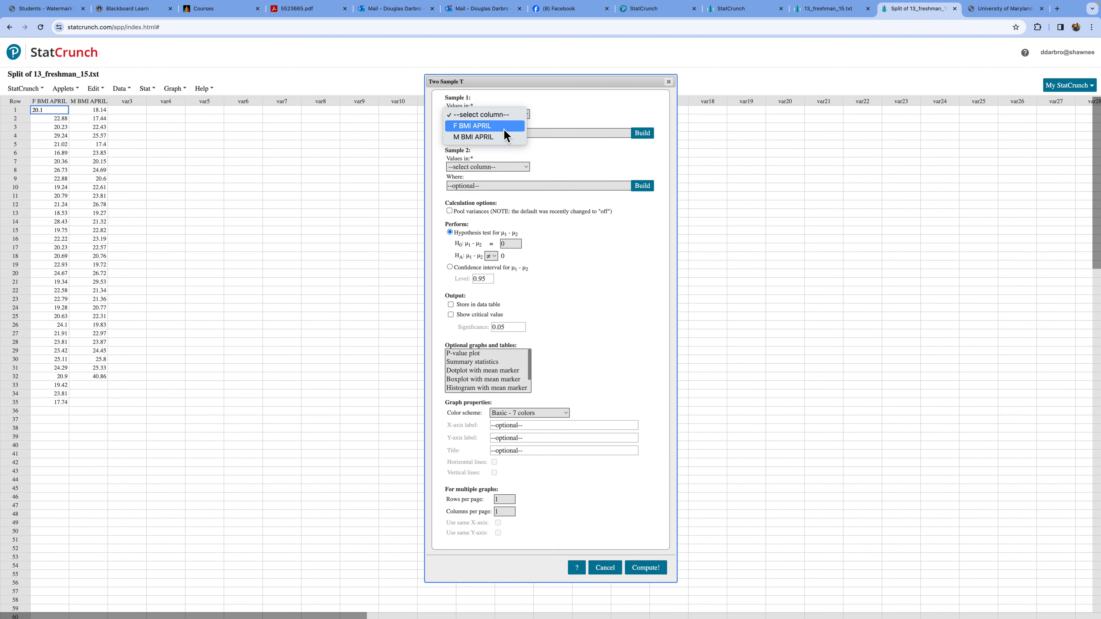
{"action": "left_click", "coordinate": [513, 125]}
{"action": "left_click", "coordinate": [505, 167]}
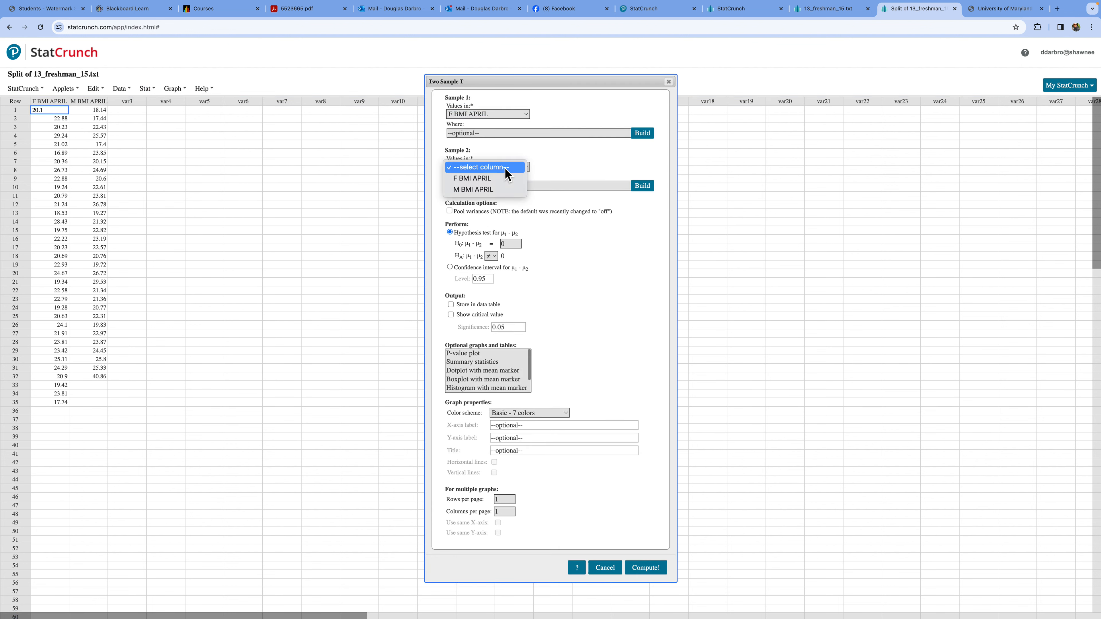
{"action": "left_click", "coordinate": [498, 189]}
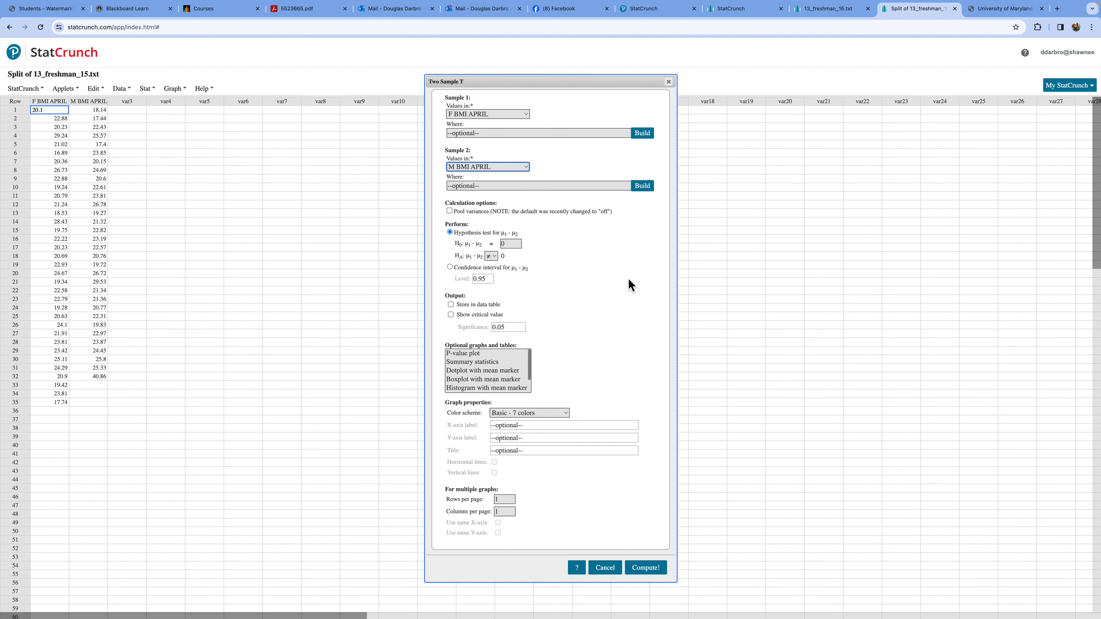
{"action": "left_click", "coordinate": [653, 576]}
Step: Move and enlarge the hypothesis test results window and examine the sample difference, standard error, DF, T-Stat and P-value
{"action": "left_click_drag", "start_coordinate": [990, 102], "coordinate": [379, 88]}
{"action": "left_click_drag", "start_coordinate": [474, 202], "coordinate": [545, 248]}
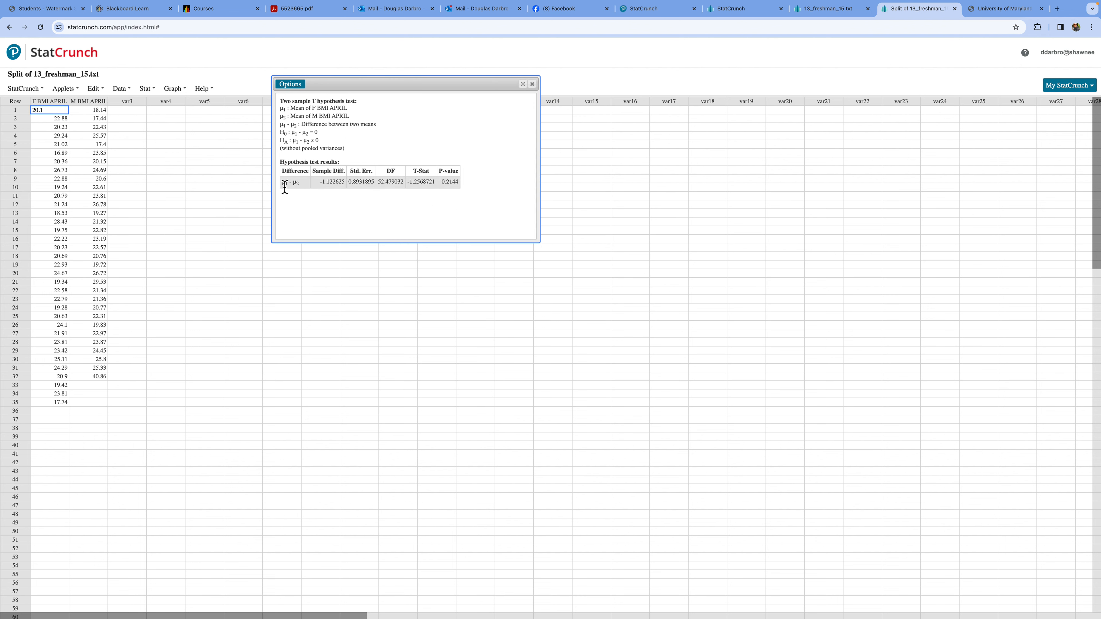
{"action": "double_click", "coordinate": [337, 184]}
{"action": "left_click", "coordinate": [332, 207]}
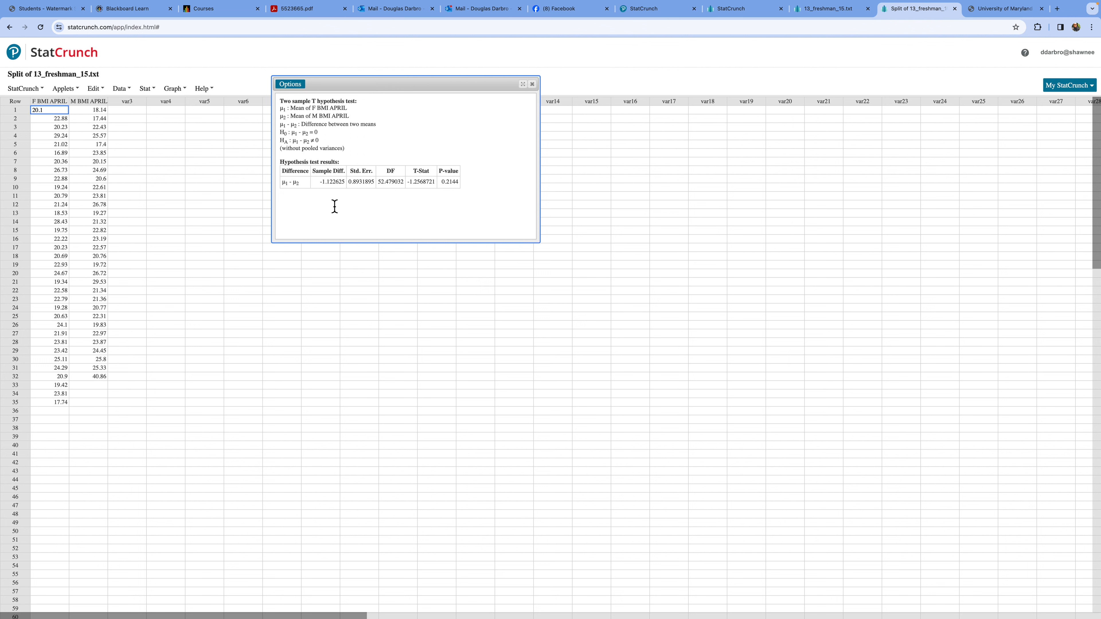
{"action": "double_click", "coordinate": [362, 186]}
{"action": "double_click", "coordinate": [397, 182]}
{"action": "double_click", "coordinate": [424, 182]}
{"action": "double_click", "coordinate": [450, 182]}
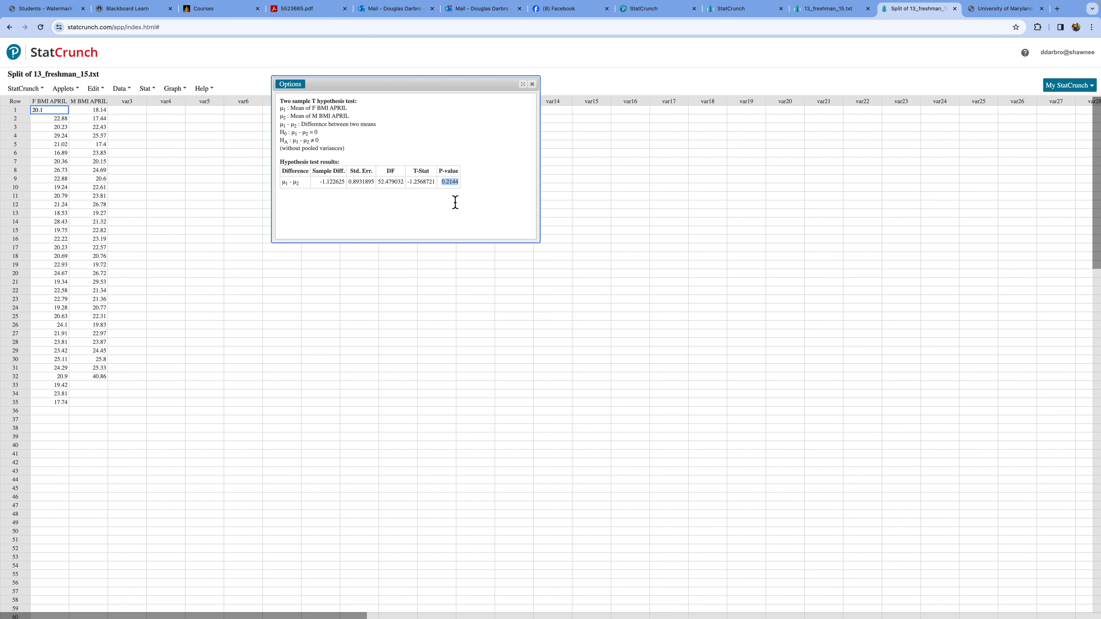
{"action": "left_click", "coordinate": [437, 230]}
Step: Edit the two-sample T analysis to compute a confidence interval for μ1 - μ2 at level 0.95 instead
{"action": "left_click", "coordinate": [296, 87]}
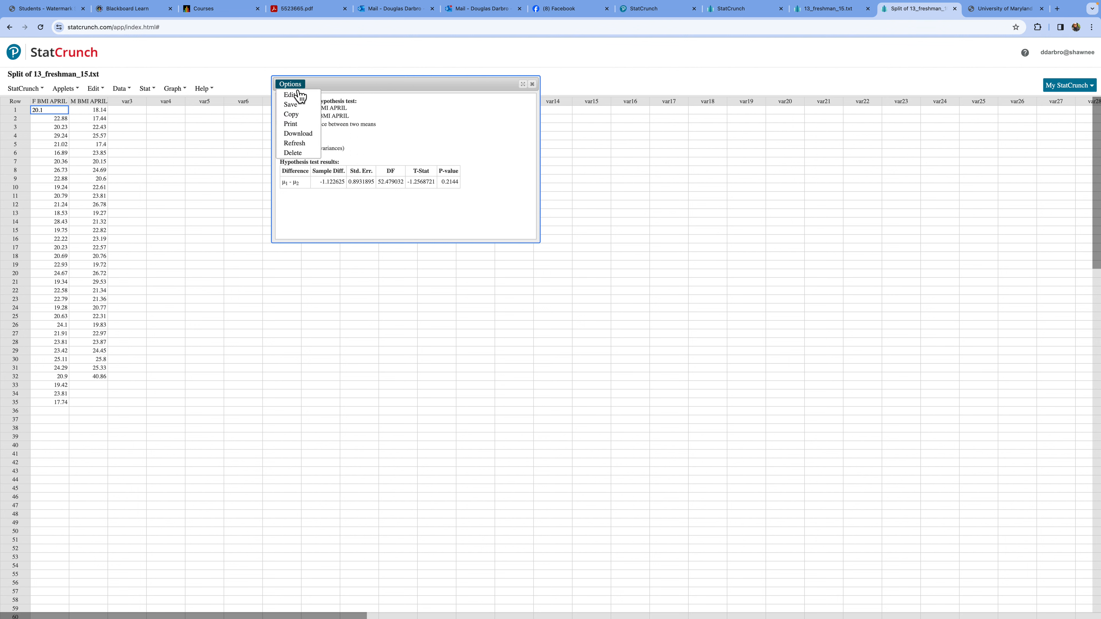
{"action": "left_click", "coordinate": [293, 95]}
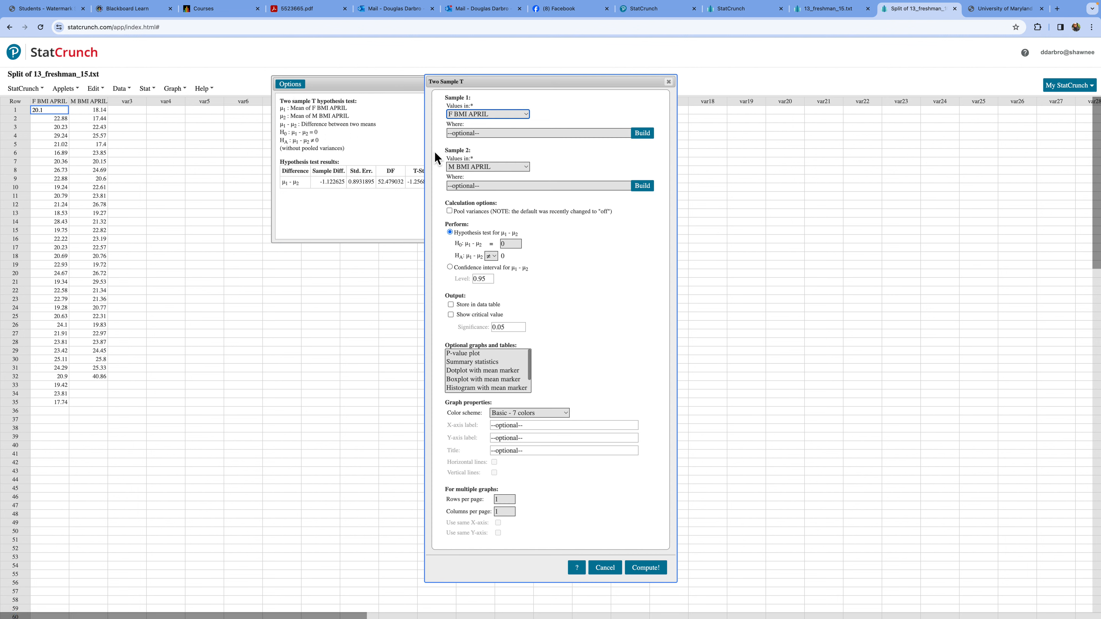
{"action": "left_click", "coordinate": [451, 267]}
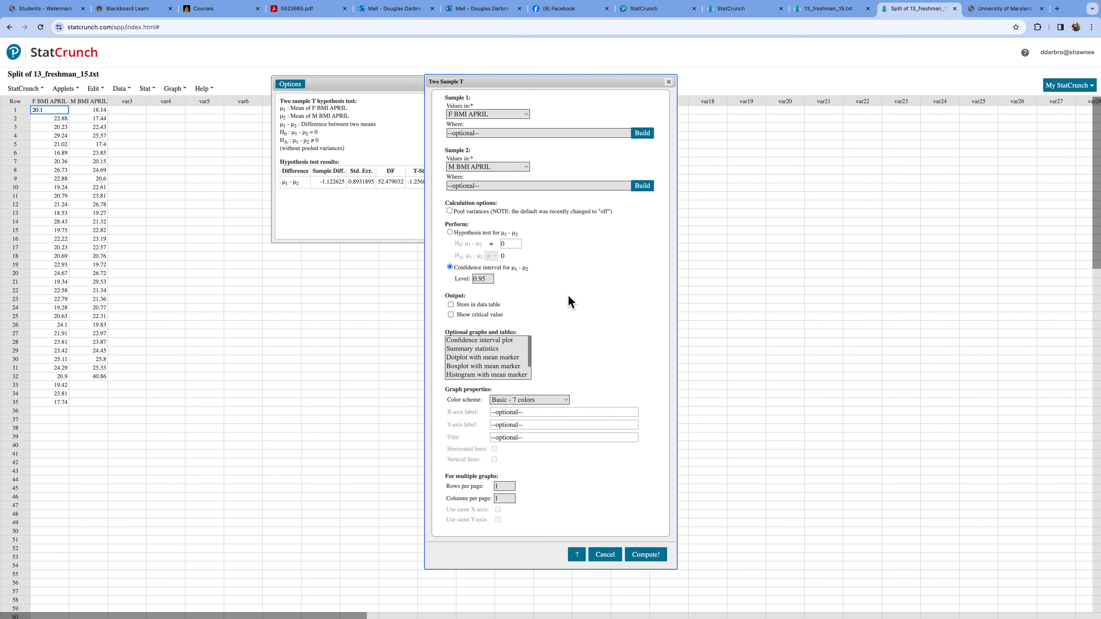
{"action": "left_click", "coordinate": [653, 559]}
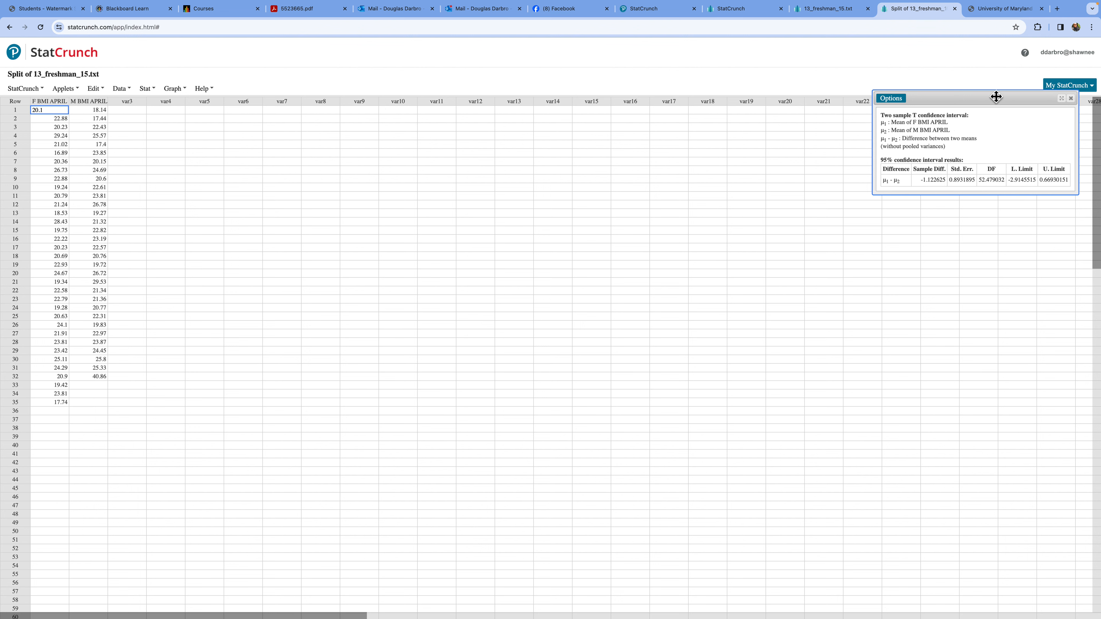
Step: Examine the lower and upper limits of the confidence interval and close the results window
{"action": "left_click_drag", "start_coordinate": [991, 99], "coordinate": [329, 132]}
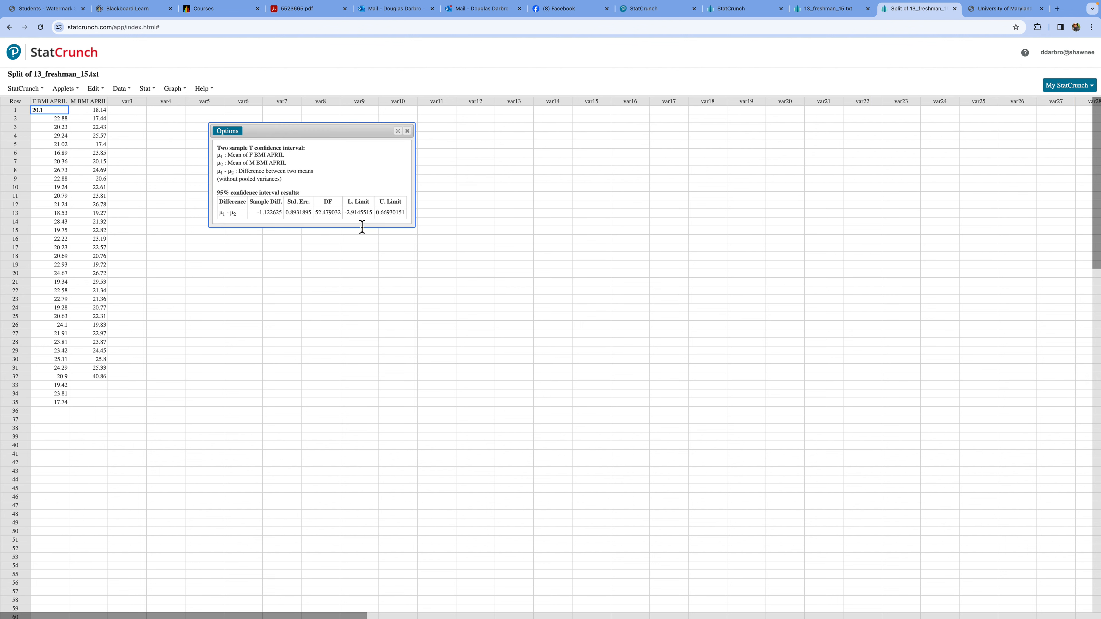
{"action": "double_click", "coordinate": [357, 212]}
{"action": "double_click", "coordinate": [390, 212]}
{"action": "left_click", "coordinate": [407, 131]}
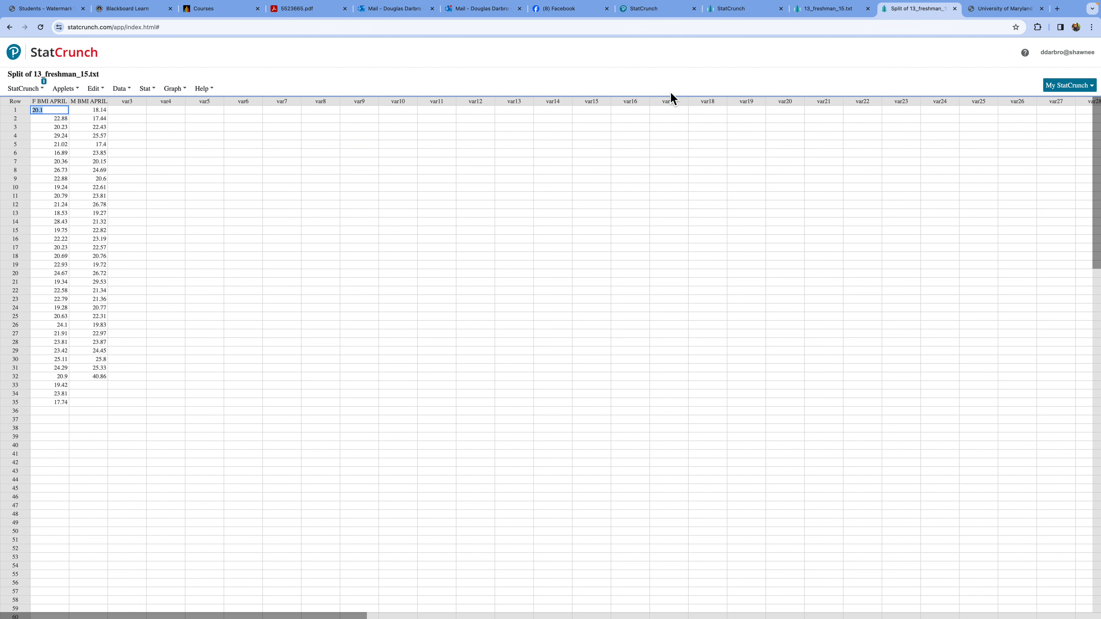
Step: Switch to 13_freshman_15.txt and compute a paired T hypothesis test with BMI SEPT as sample 1 and BMI APRIL as sample 2, saving the differences
{"action": "left_click", "coordinate": [835, 13]}
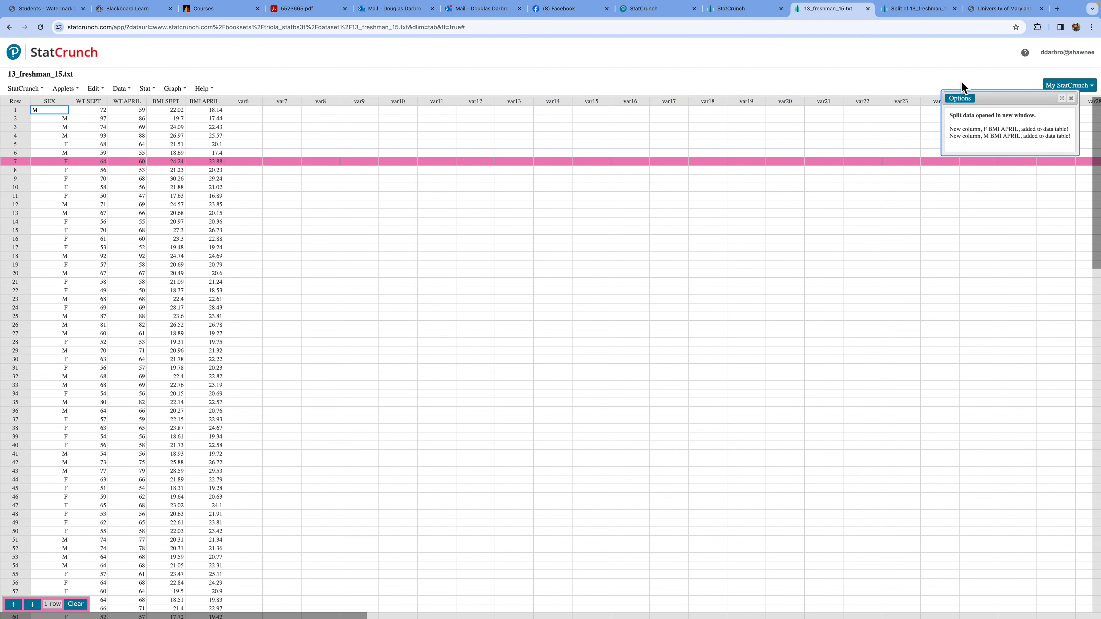
{"action": "left_click", "coordinate": [1071, 98]}
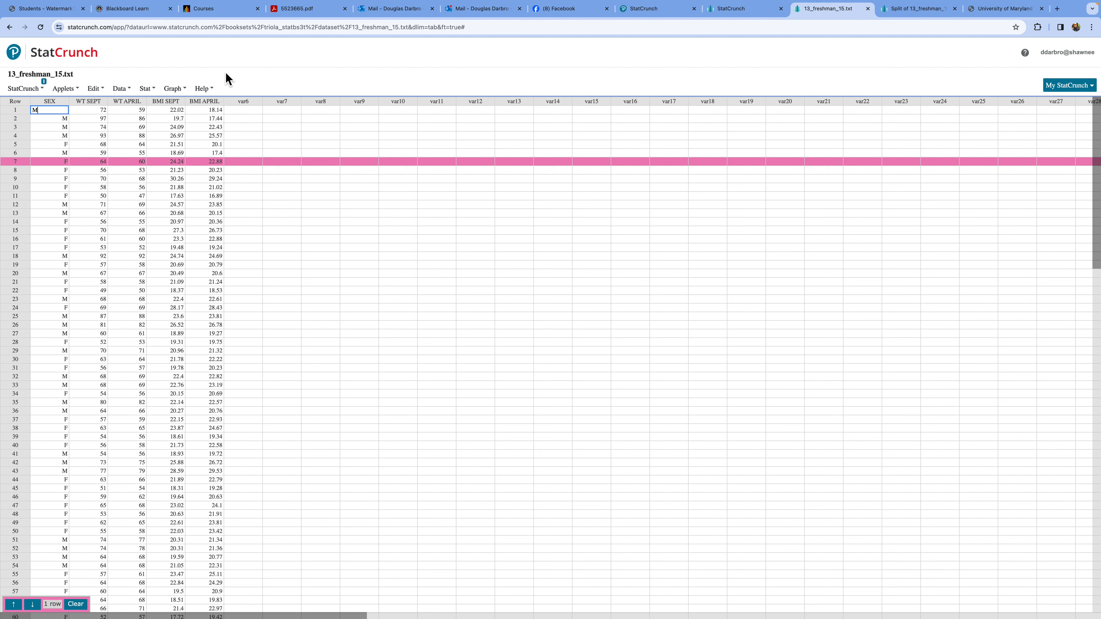
{"action": "left_click", "coordinate": [153, 89]}
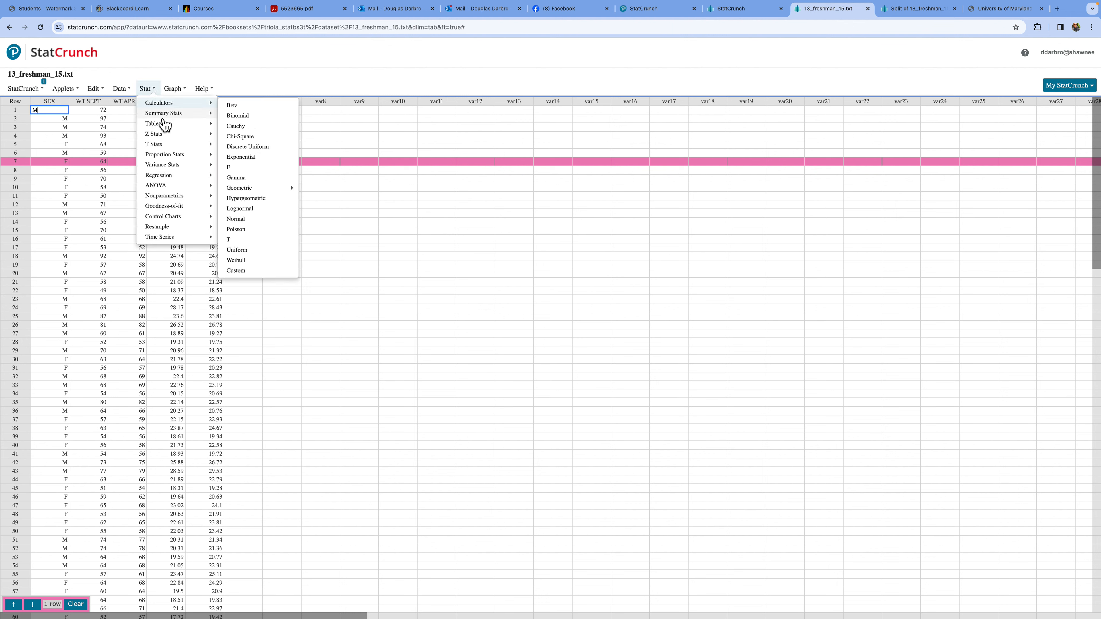
{"action": "mouse_move", "coordinate": [166, 144]}
{"action": "mouse_move", "coordinate": [241, 149]}
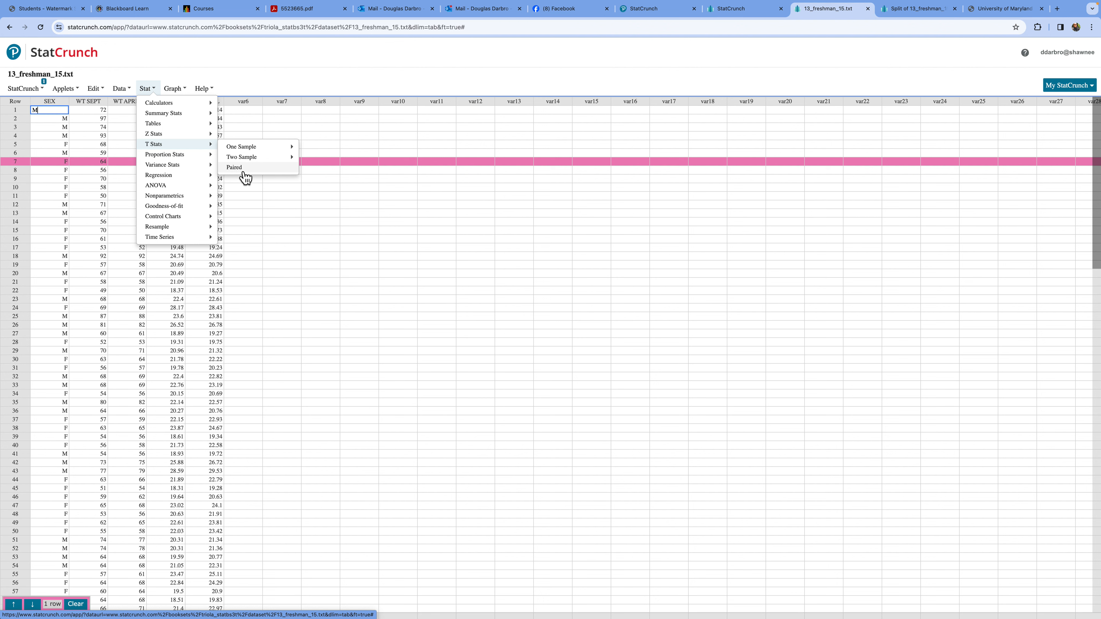
{"action": "left_click", "coordinate": [237, 168]}
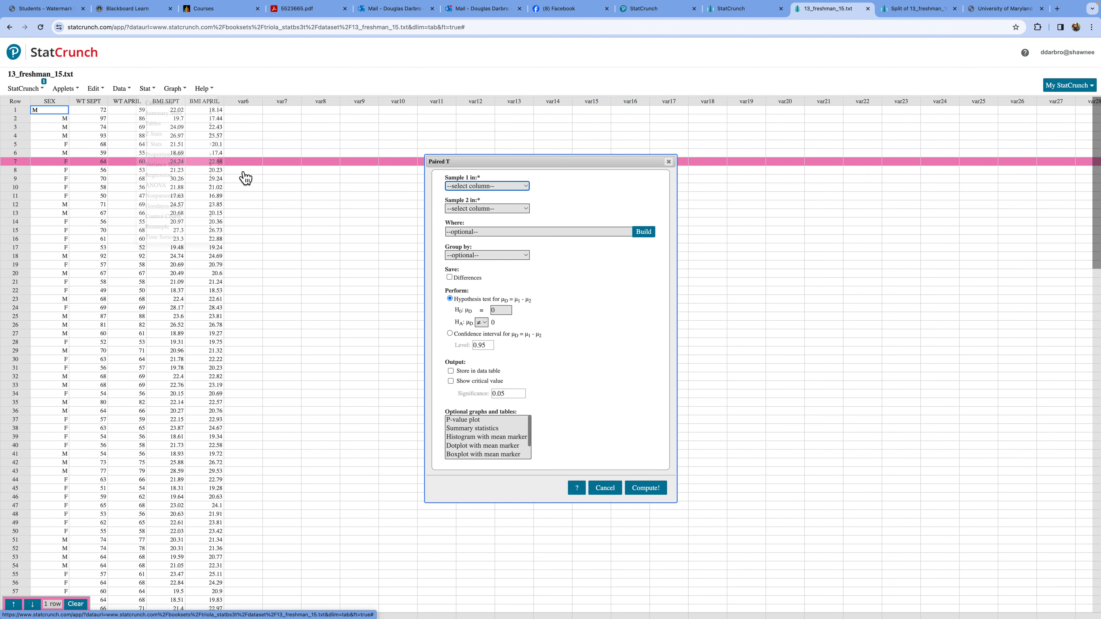
{"action": "left_click", "coordinate": [526, 188]}
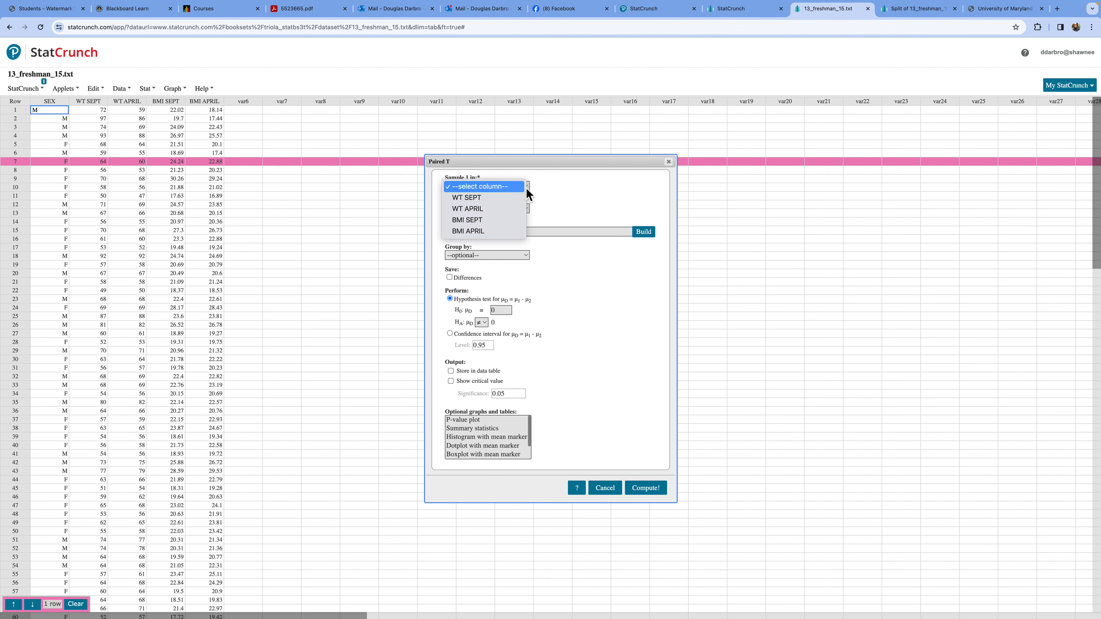
{"action": "left_click", "coordinate": [501, 220]}
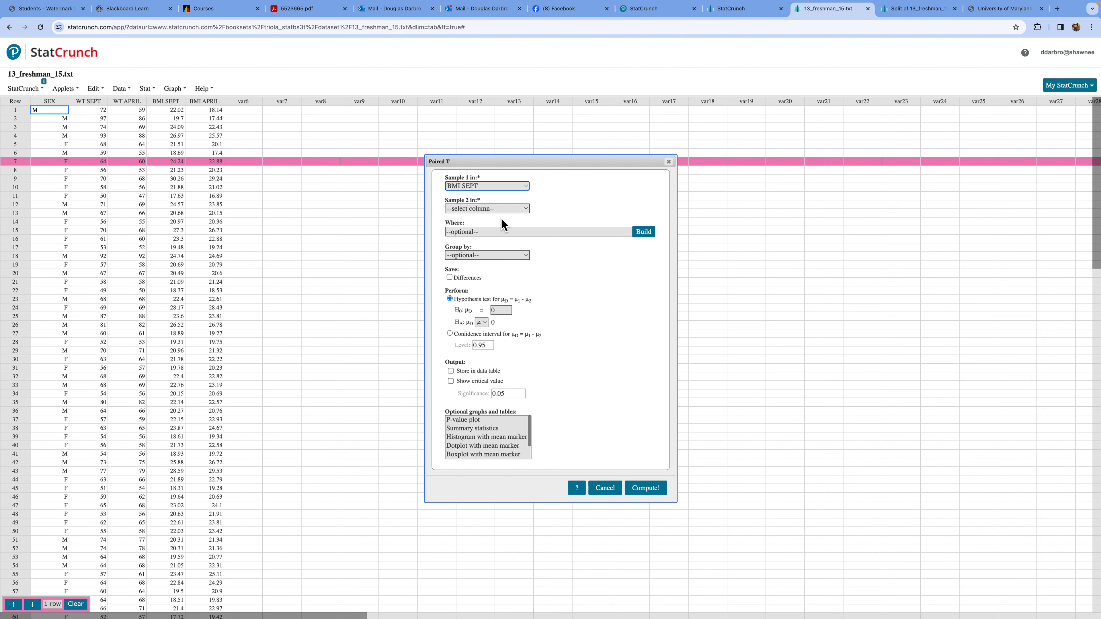
{"action": "left_click", "coordinate": [525, 210]}
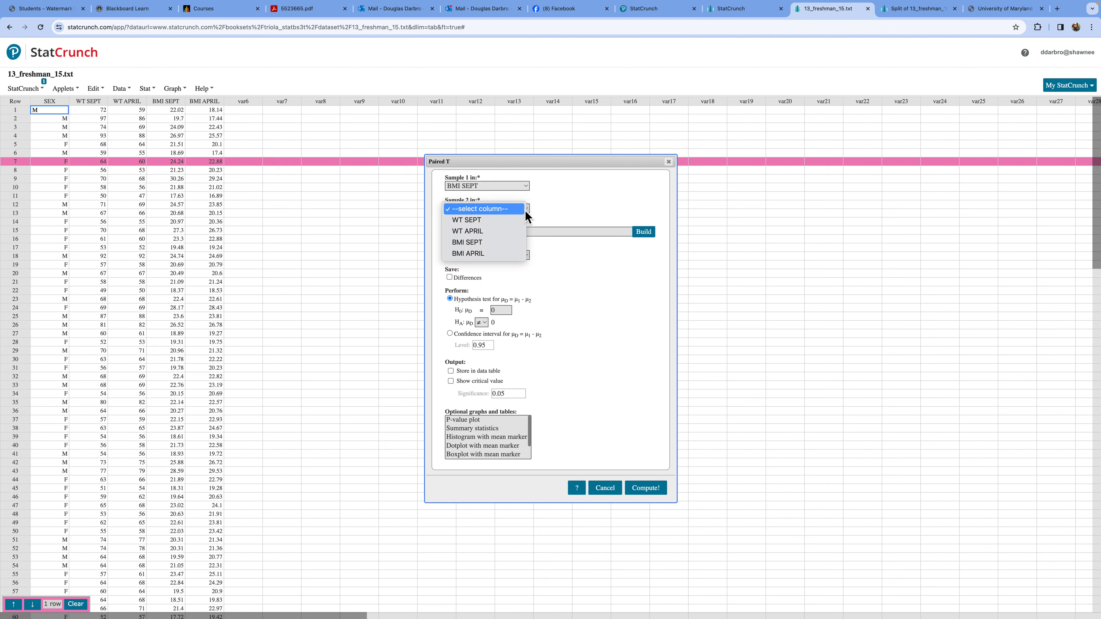
{"action": "left_click", "coordinate": [501, 254]}
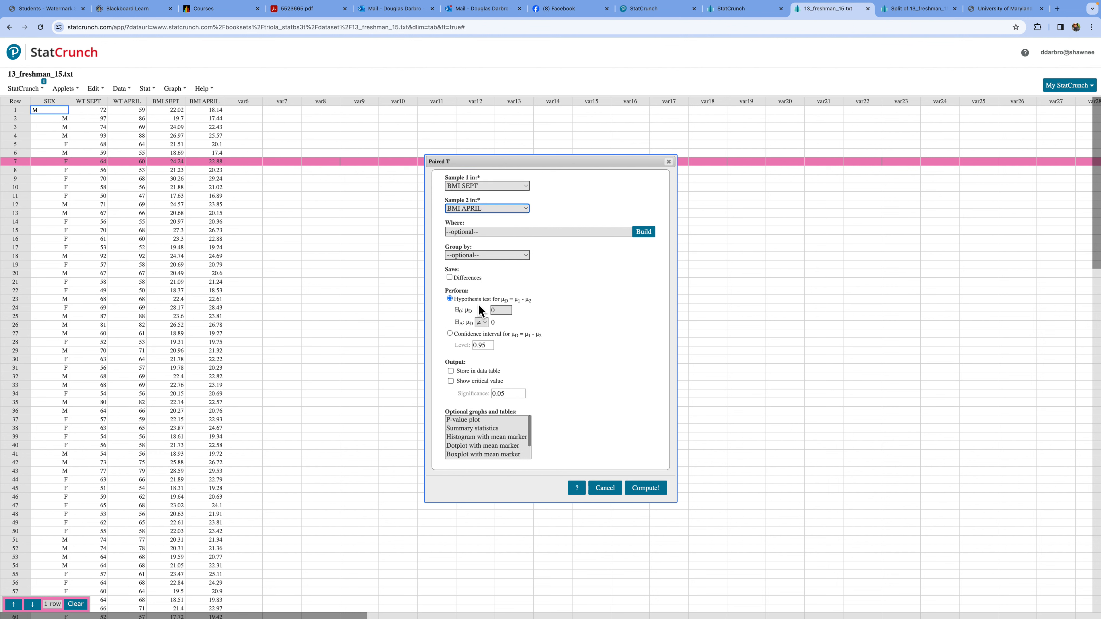
{"action": "left_click", "coordinate": [451, 279]}
{"action": "left_click", "coordinate": [653, 496]}
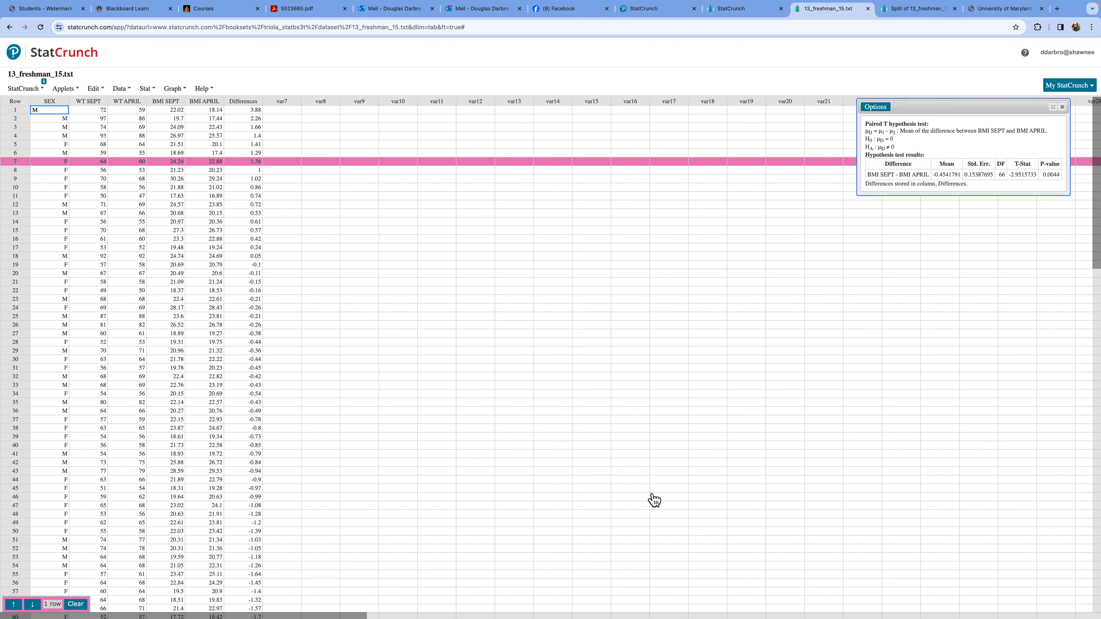
Step: Move the paired T results window beside the data and examine its P-value, mean difference and the rows of the Differences column
{"action": "left_click_drag", "start_coordinate": [948, 112], "coordinate": [385, 65]}
{"action": "double_click", "coordinate": [486, 128]}
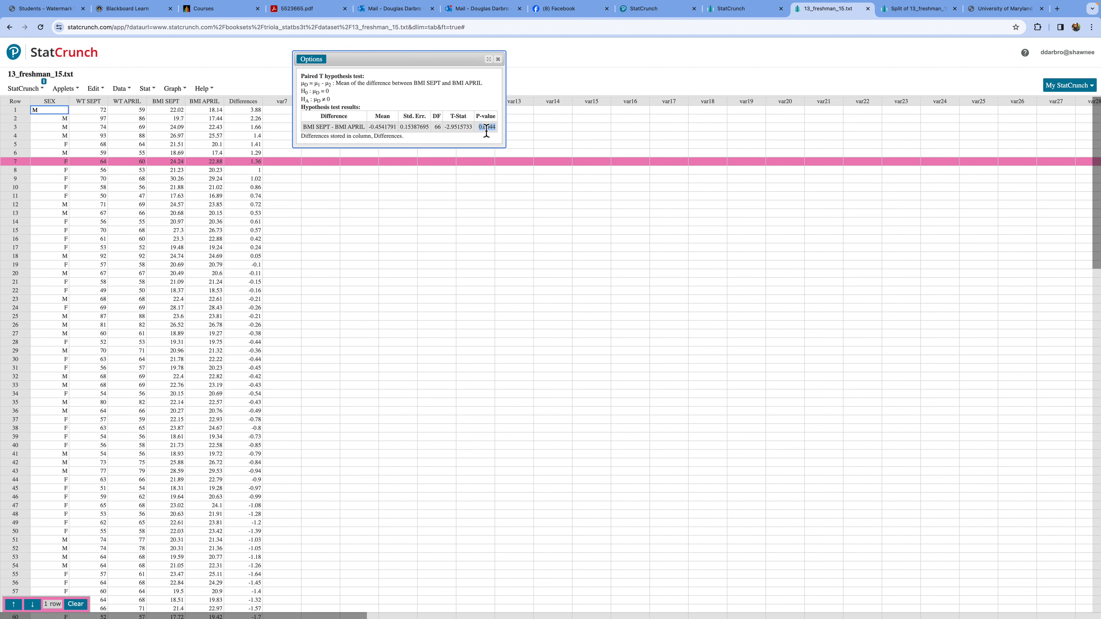
{"action": "double_click", "coordinate": [383, 127]}
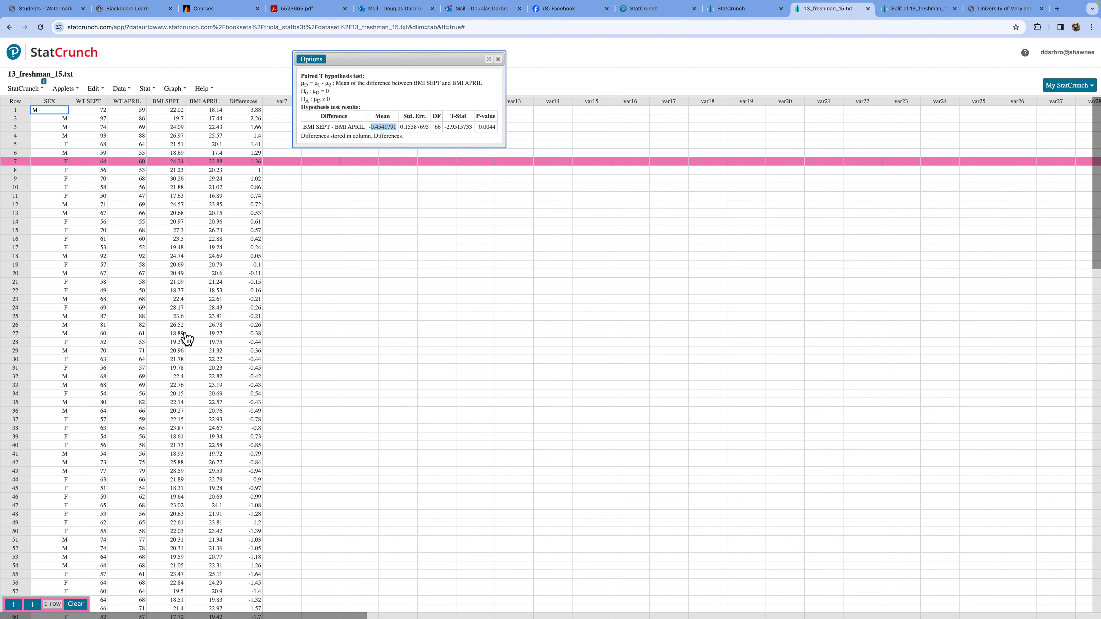
{"action": "scroll", "coordinate": [186, 339], "scroll_direction": "down", "scroll_amount": 10}
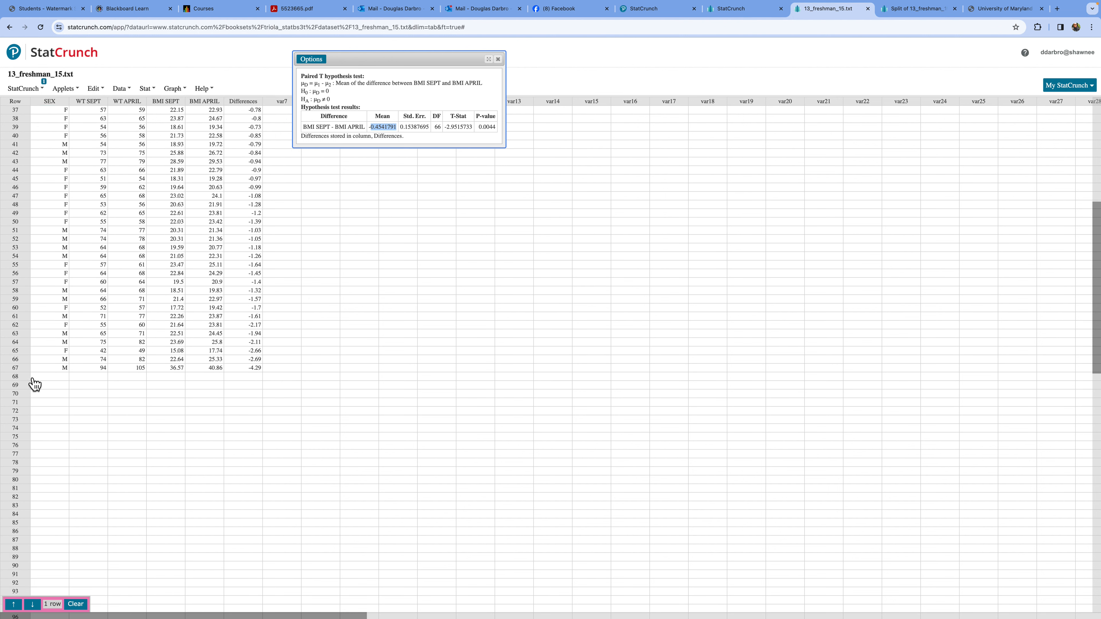
{"action": "scroll", "coordinate": [145, 370], "scroll_direction": "up", "scroll_amount": 5}
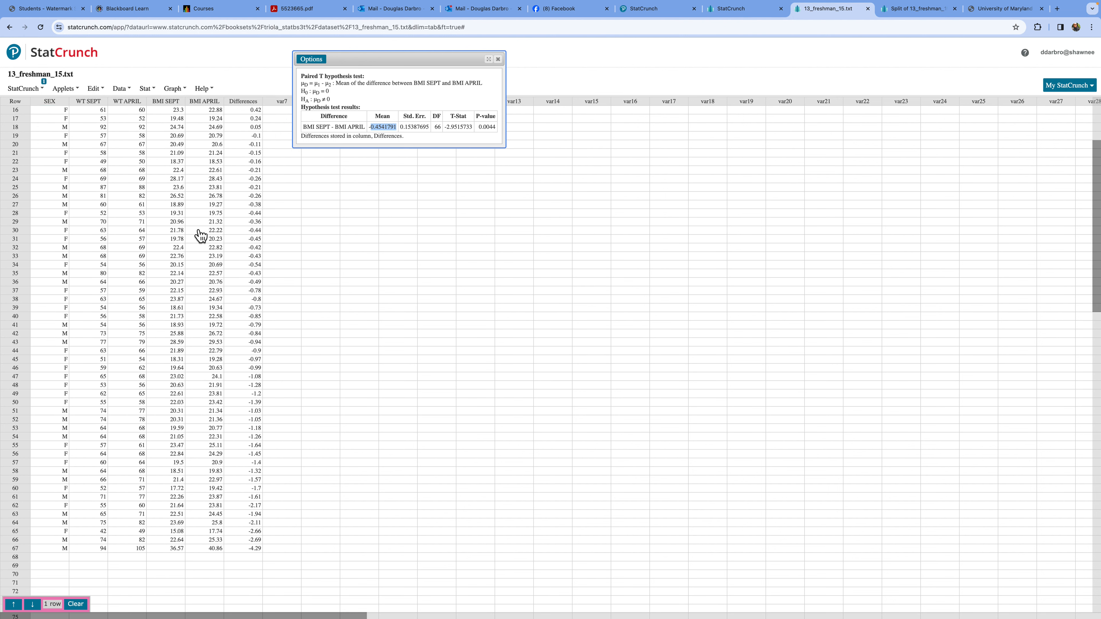
{"action": "scroll", "coordinate": [201, 237], "scroll_direction": "up", "scroll_amount": 4}
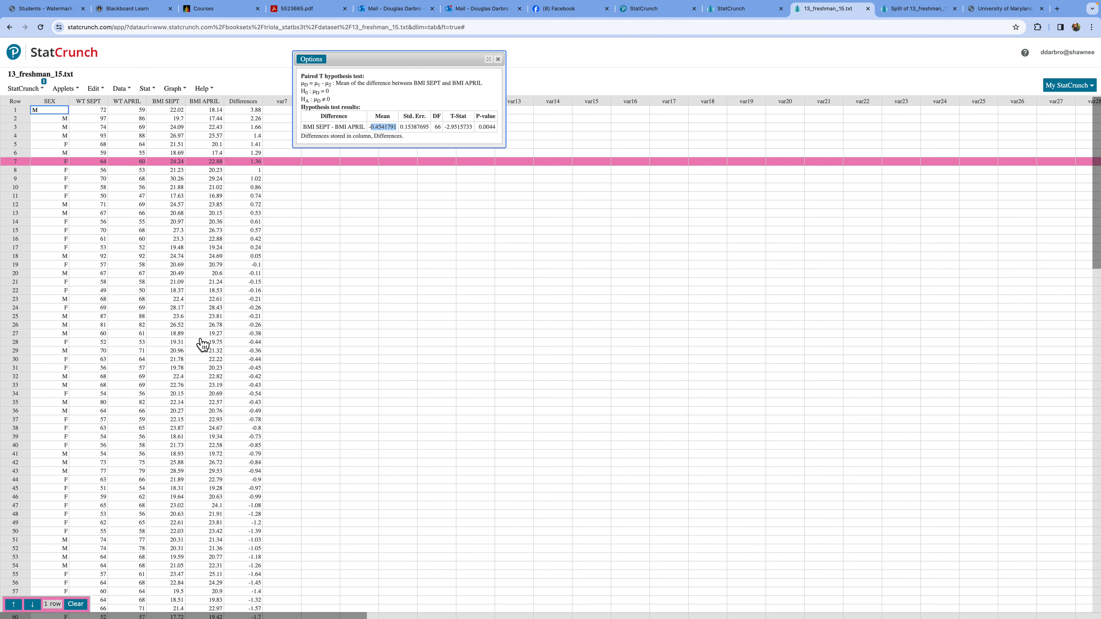
{"action": "scroll", "coordinate": [202, 345], "scroll_direction": "down", "scroll_amount": 10}
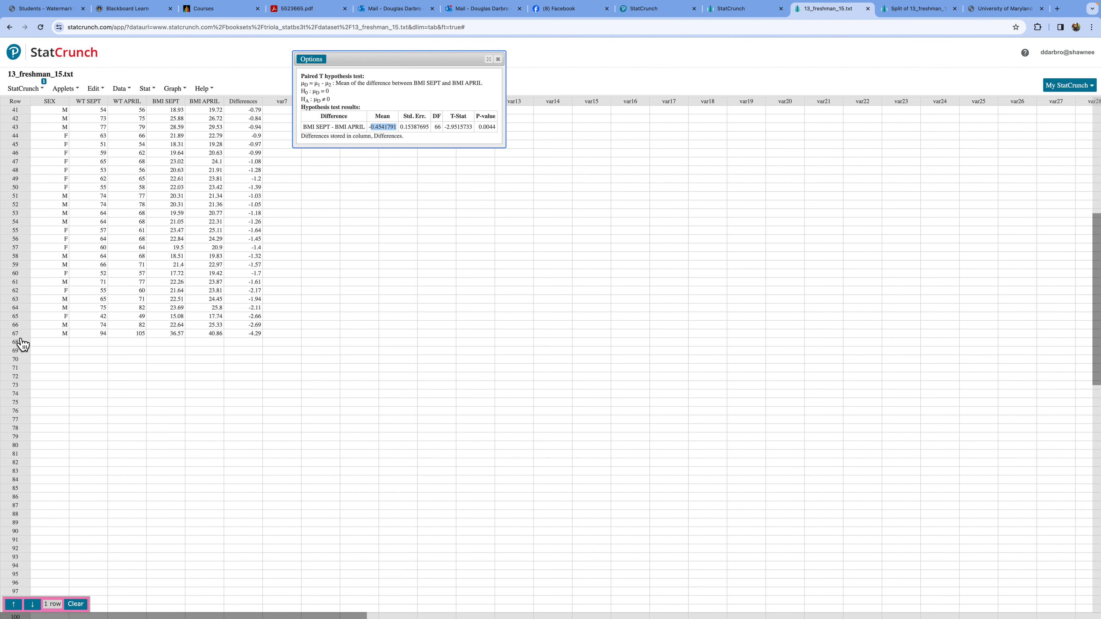
{"action": "scroll", "coordinate": [123, 344], "scroll_direction": "up", "scroll_amount": 10}
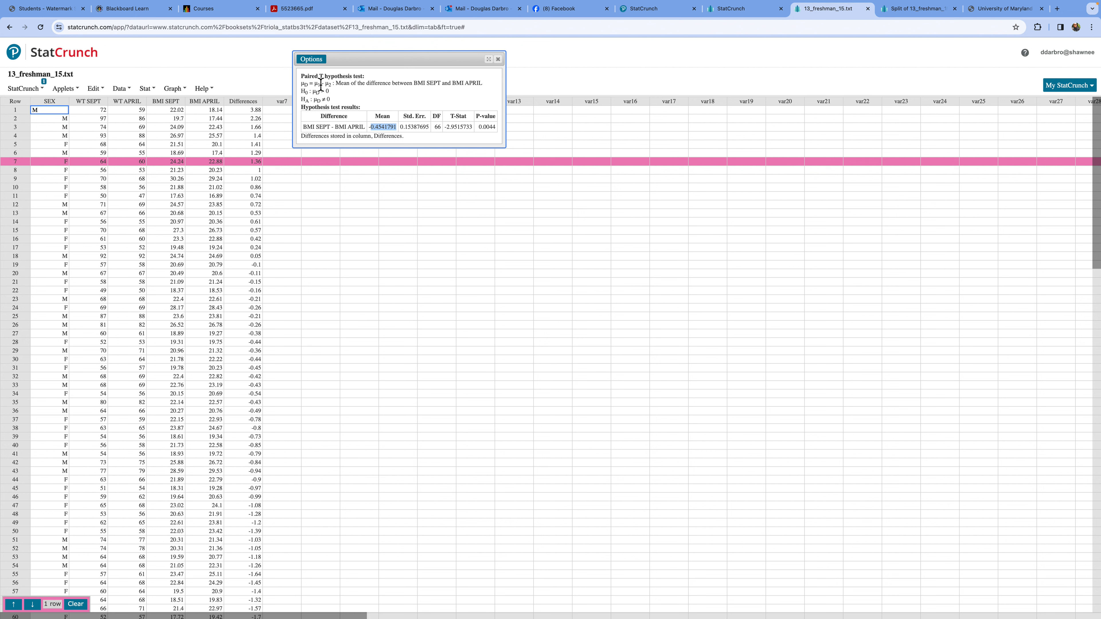
Step: Edit the paired T analysis to compute a confidence interval for μD at level 0.95, then read its limits and close the results
{"action": "left_click", "coordinate": [318, 61]}
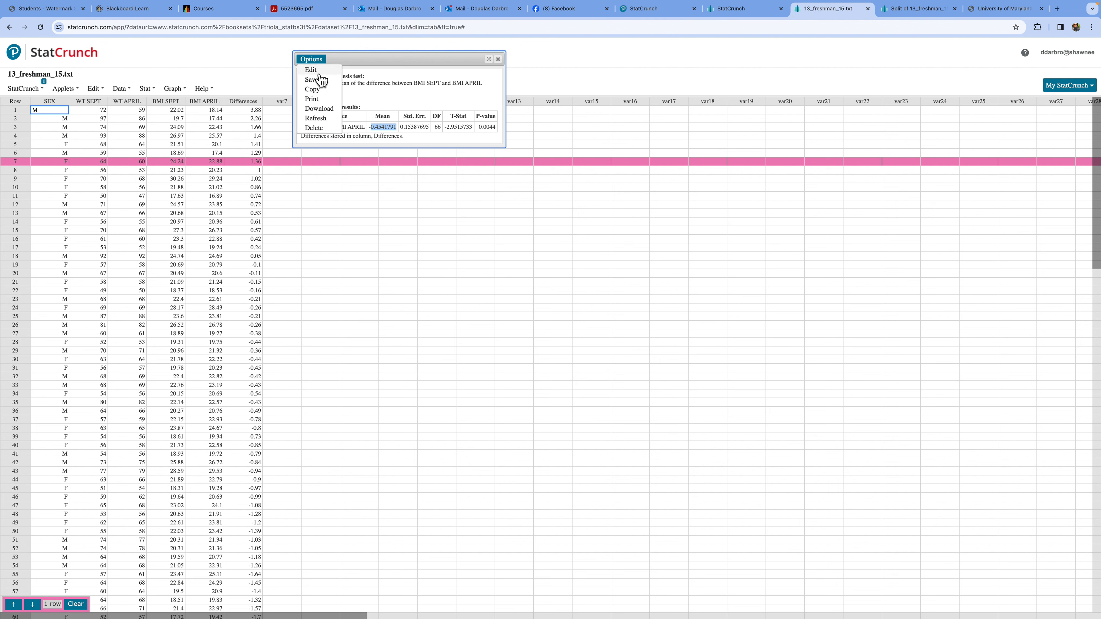
{"action": "left_click", "coordinate": [321, 71]}
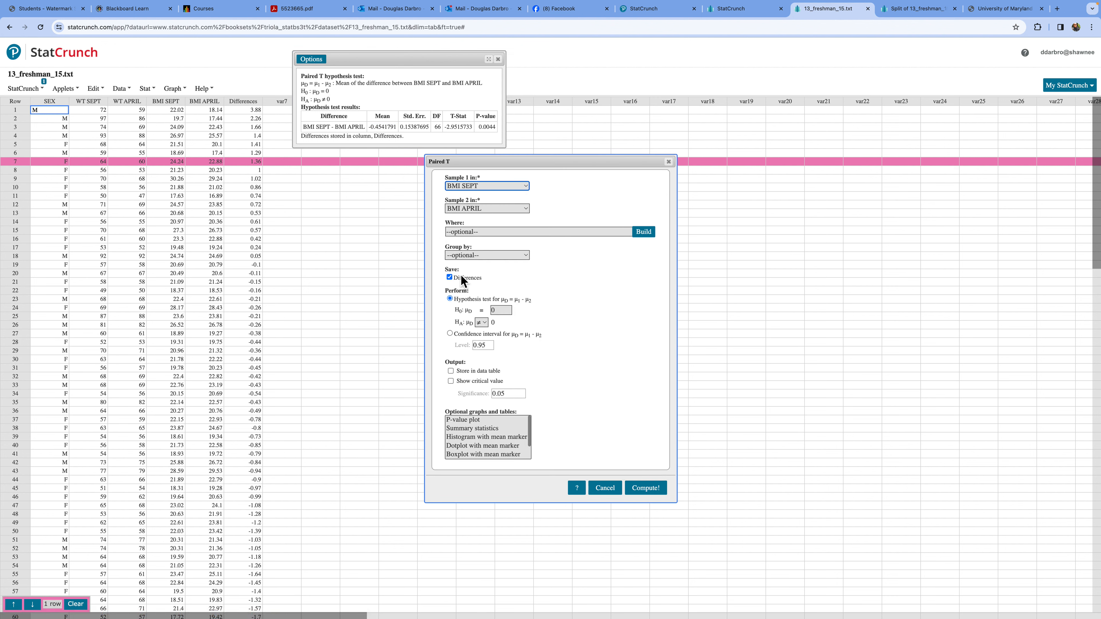
{"action": "left_click", "coordinate": [450, 334]}
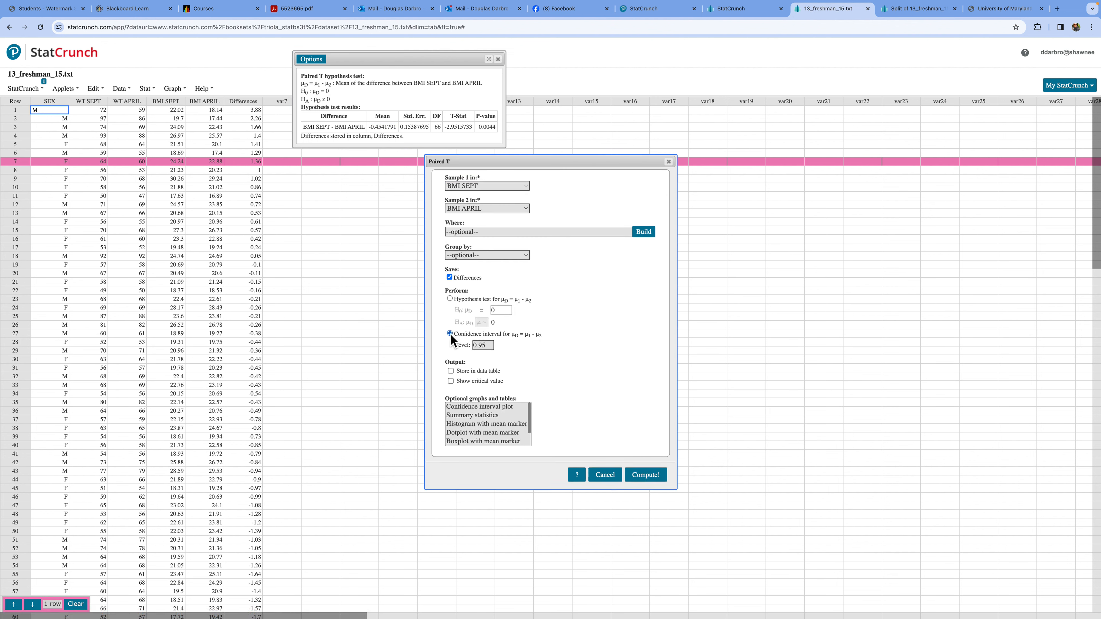
{"action": "left_click", "coordinate": [653, 482]}
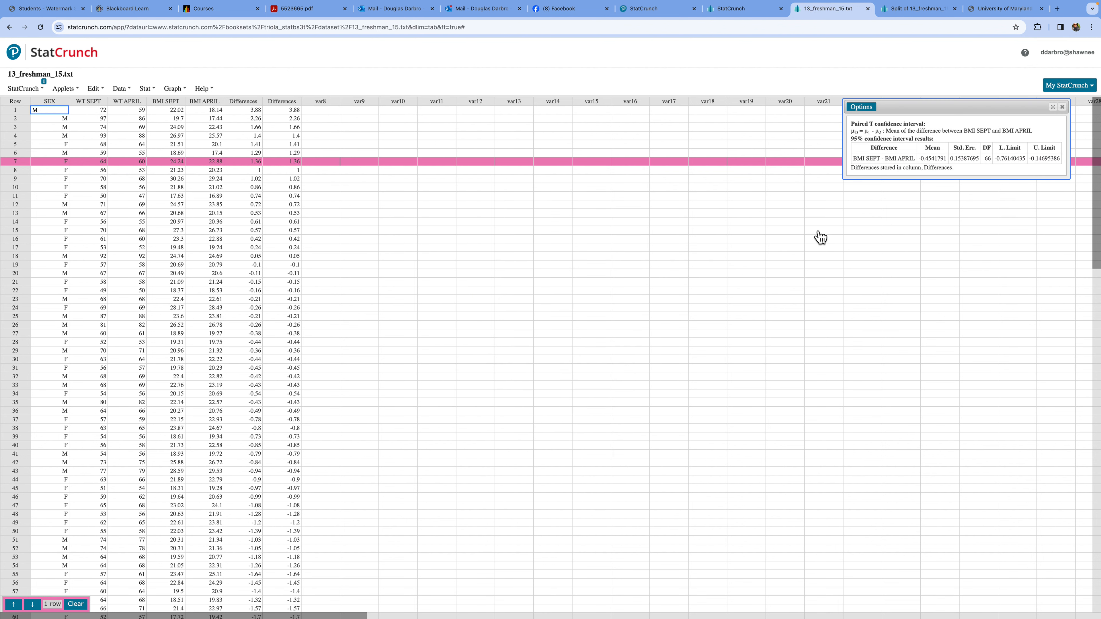
{"action": "left_click_drag", "start_coordinate": [973, 111], "coordinate": [361, 130]}
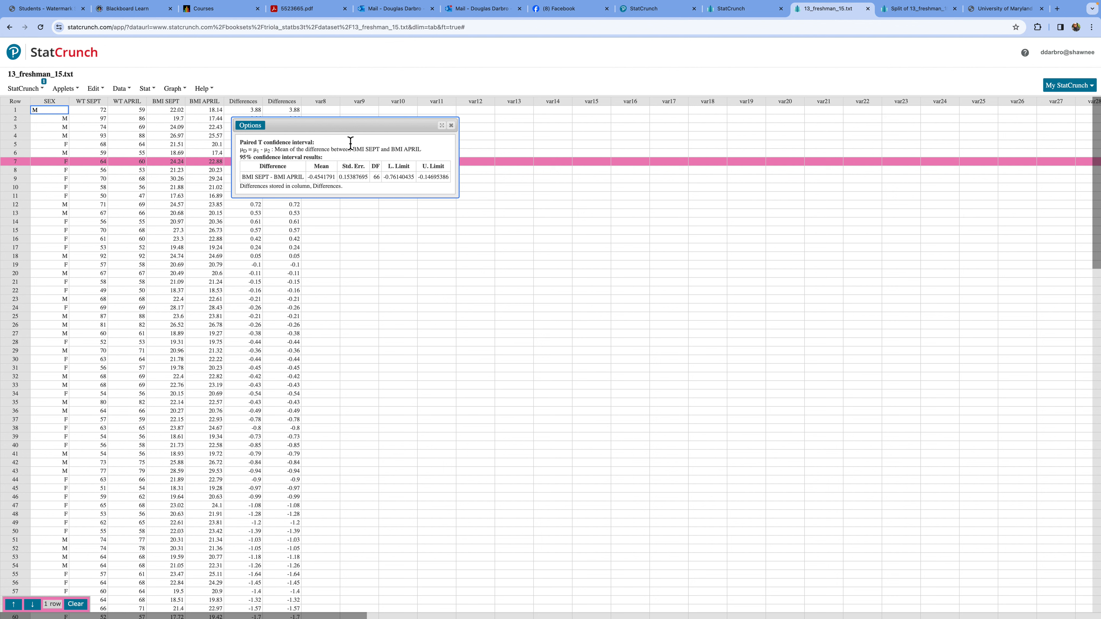
{"action": "left_click", "coordinate": [451, 126]}
Step: Compute column summary statistics for BMI SEPT and BMI APRIL, limited to the mean and standard deviation
{"action": "left_click", "coordinate": [175, 89]}
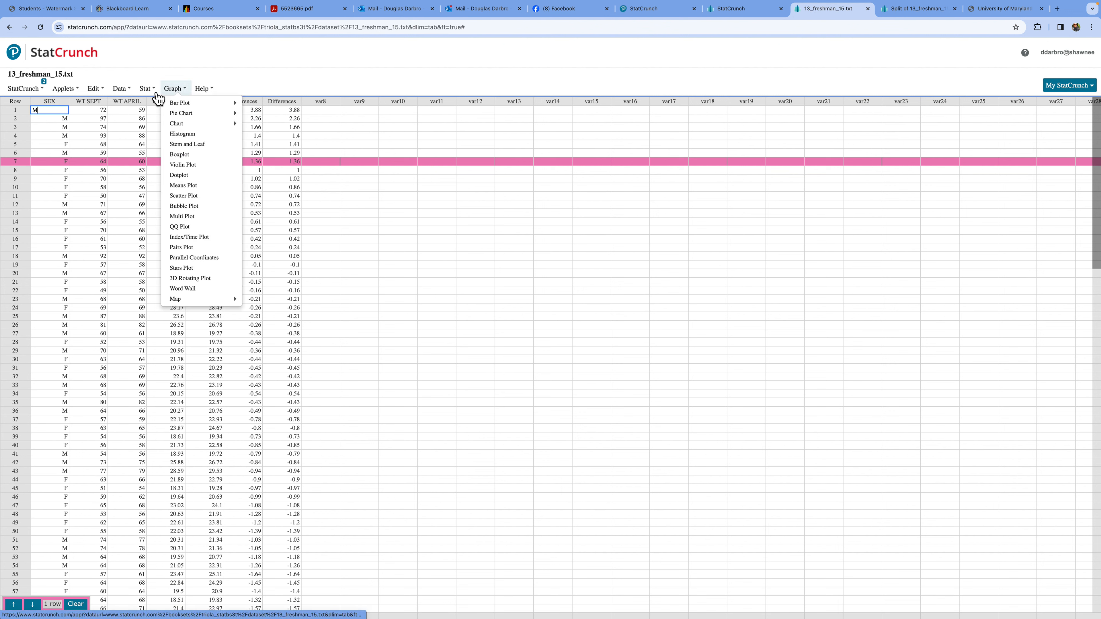
{"action": "left_click", "coordinate": [147, 88]}
{"action": "mouse_move", "coordinate": [173, 120]}
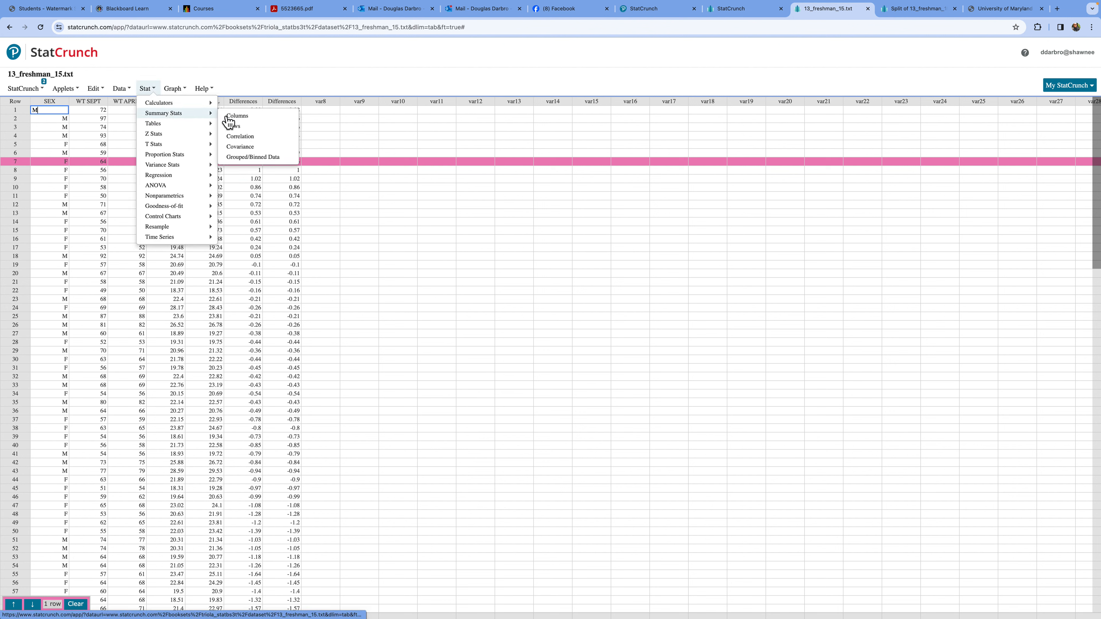
{"action": "left_click", "coordinate": [249, 116]}
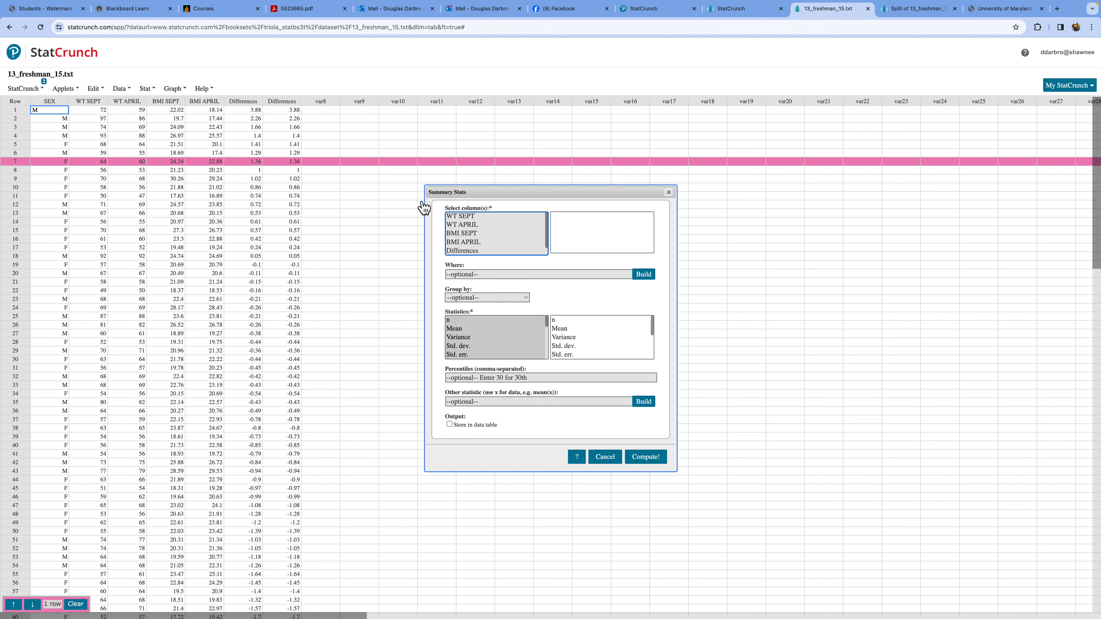
{"action": "left_click", "coordinate": [469, 237]}
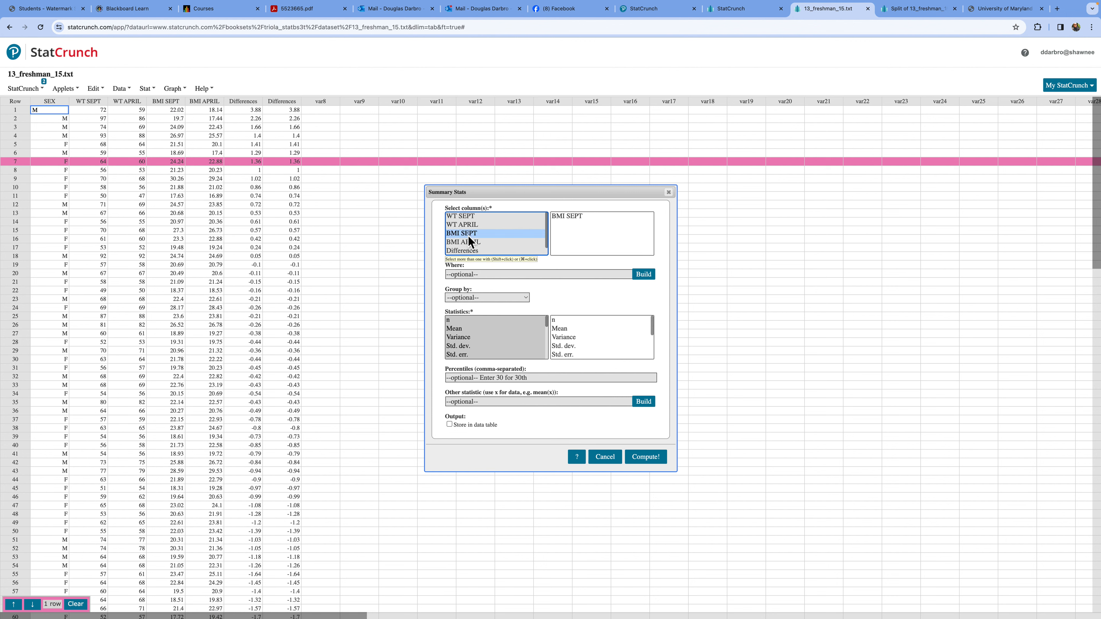
{"action": "left_click", "coordinate": [471, 244], "text": "shift"}
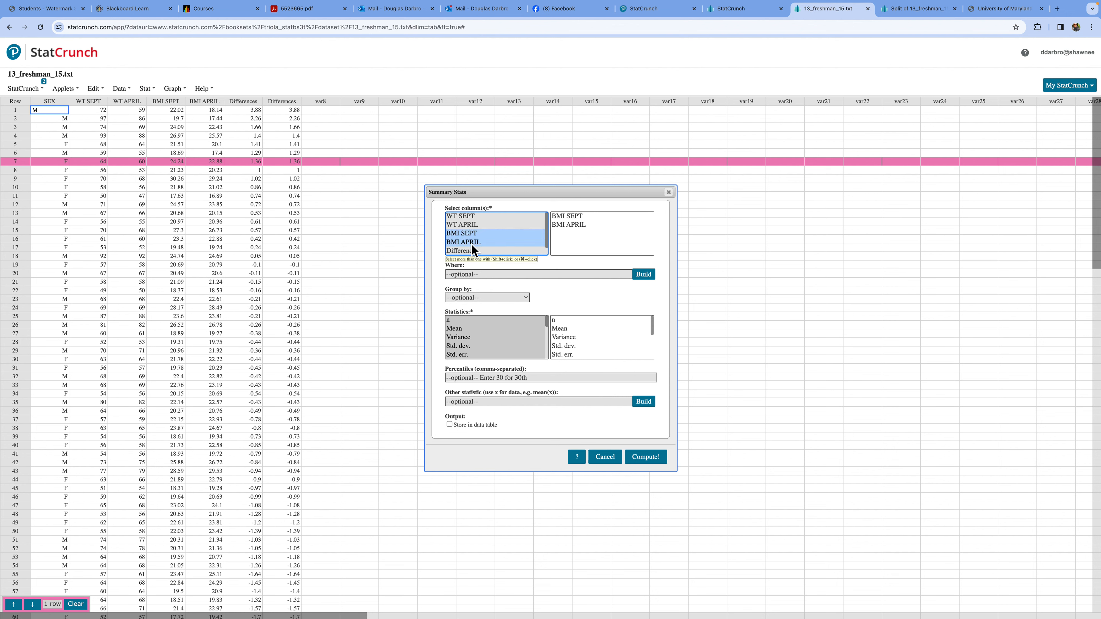
{"action": "left_click", "coordinate": [455, 329]}
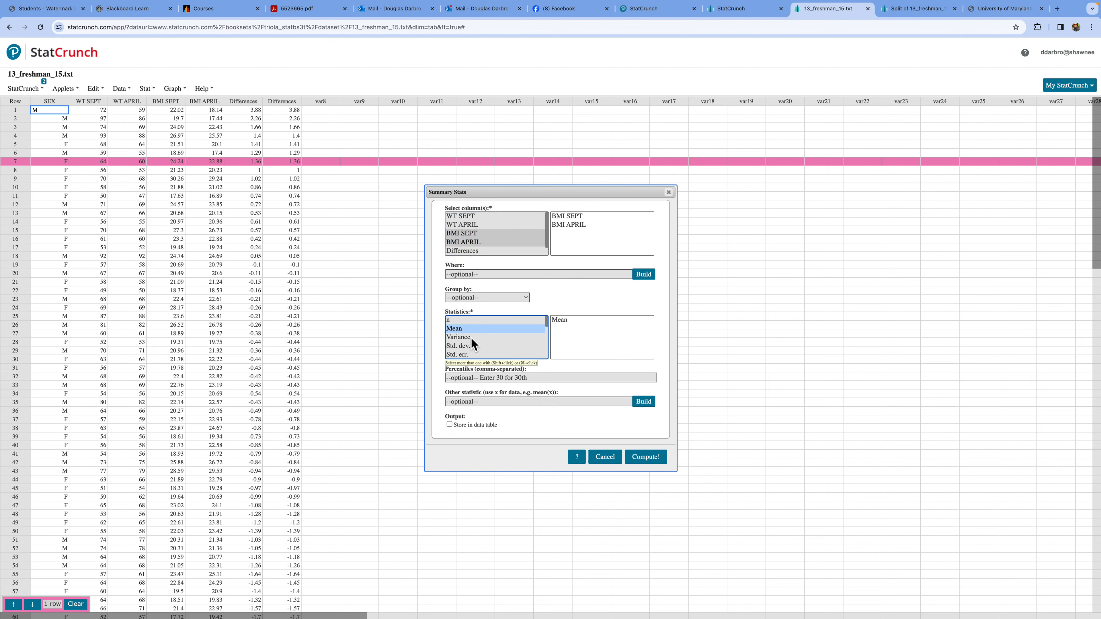
{"action": "left_click", "coordinate": [468, 346], "text": "super"}
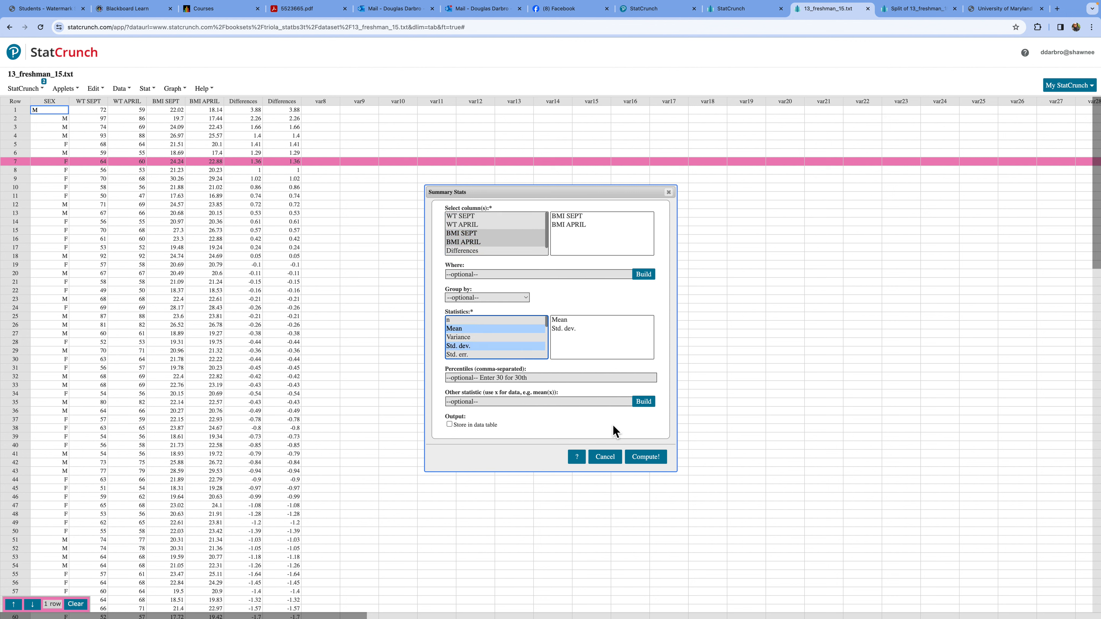
{"action": "left_click", "coordinate": [646, 457]}
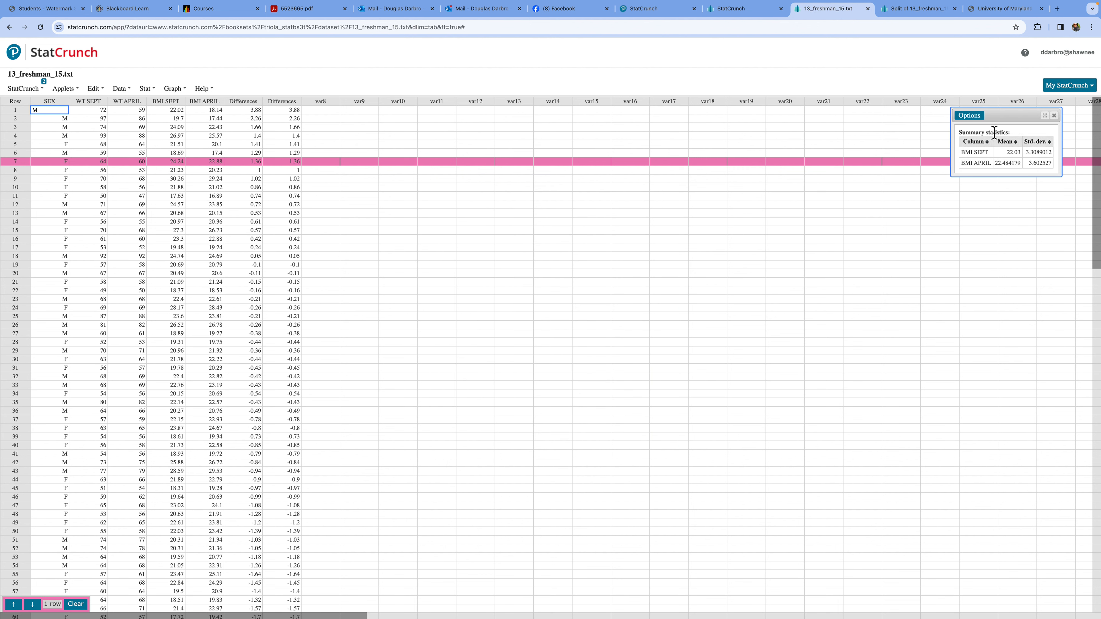
Step: Move the summary statistics window over the table, compare the September and April BMI means, and close the window
{"action": "left_click_drag", "start_coordinate": [1019, 119], "coordinate": [503, 143]}
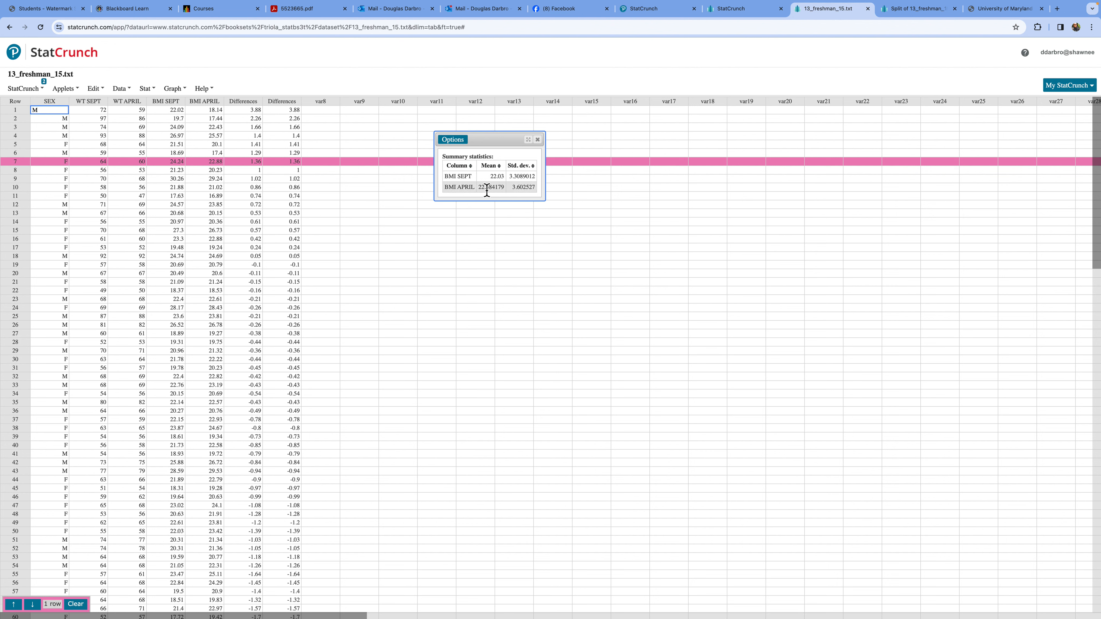
{"action": "double_click", "coordinate": [466, 177]}
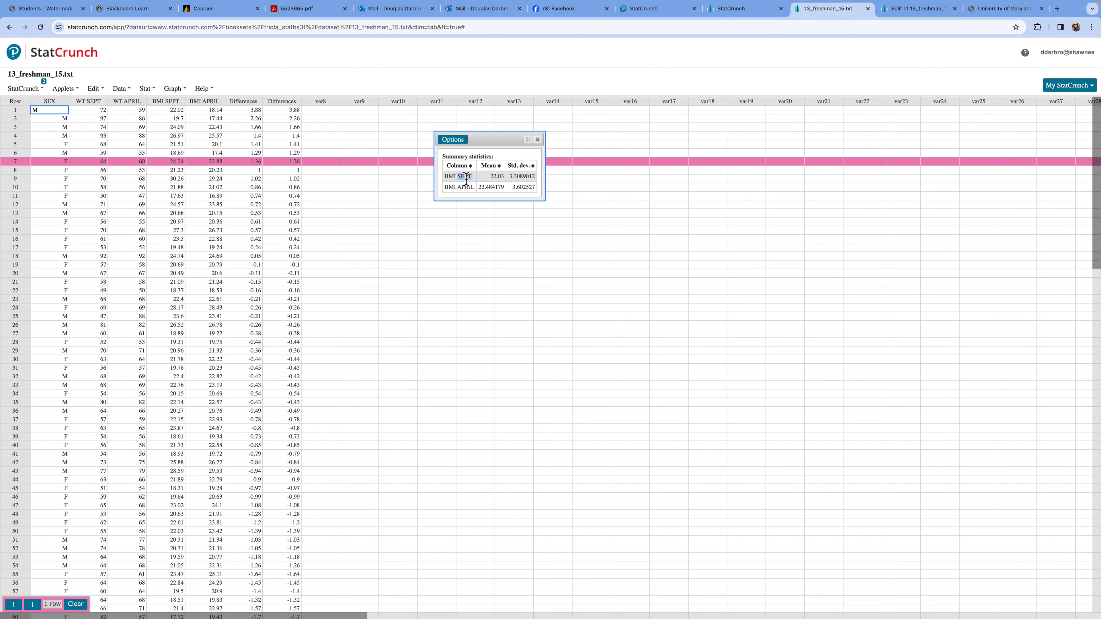
{"action": "double_click", "coordinate": [467, 188]}
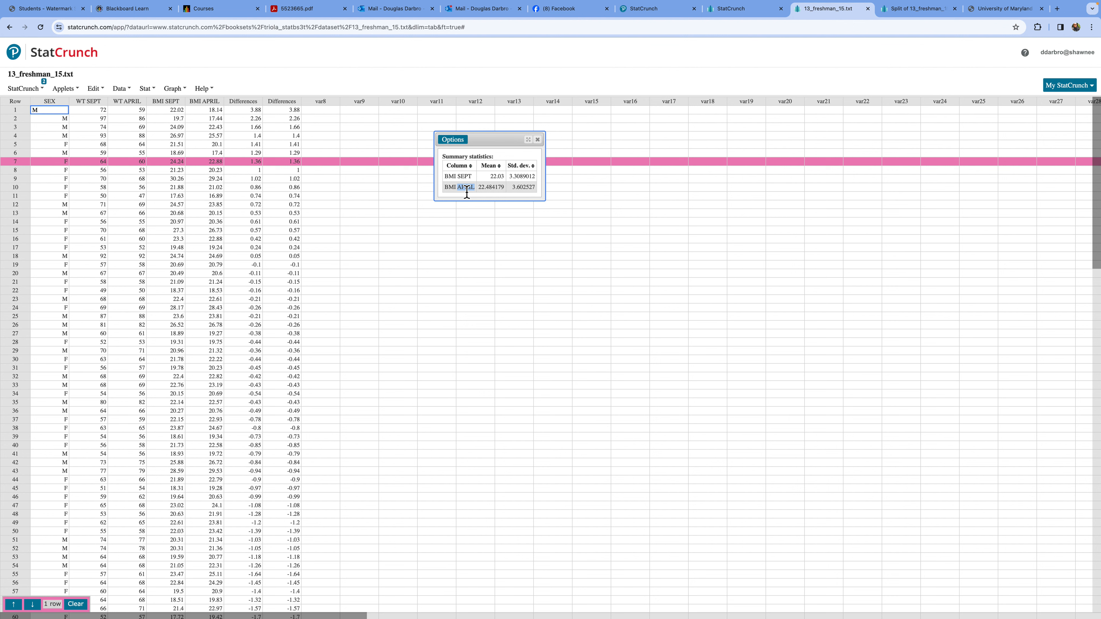
{"action": "double_click", "coordinate": [467, 177]}
{"action": "double_click", "coordinate": [467, 187]}
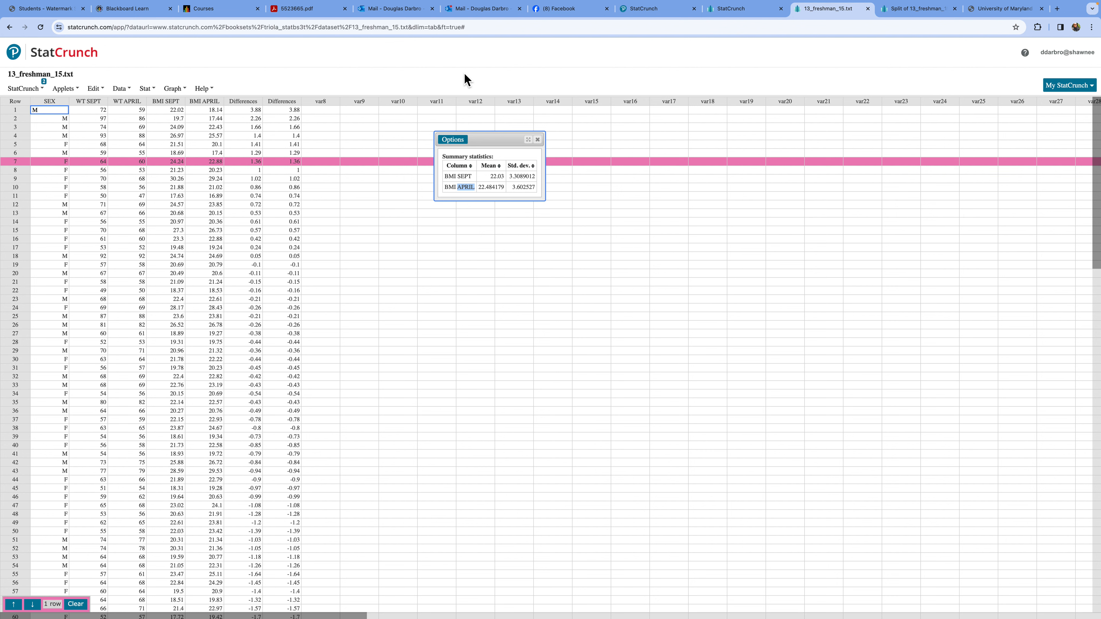
{"action": "left_click", "coordinate": [540, 140]}
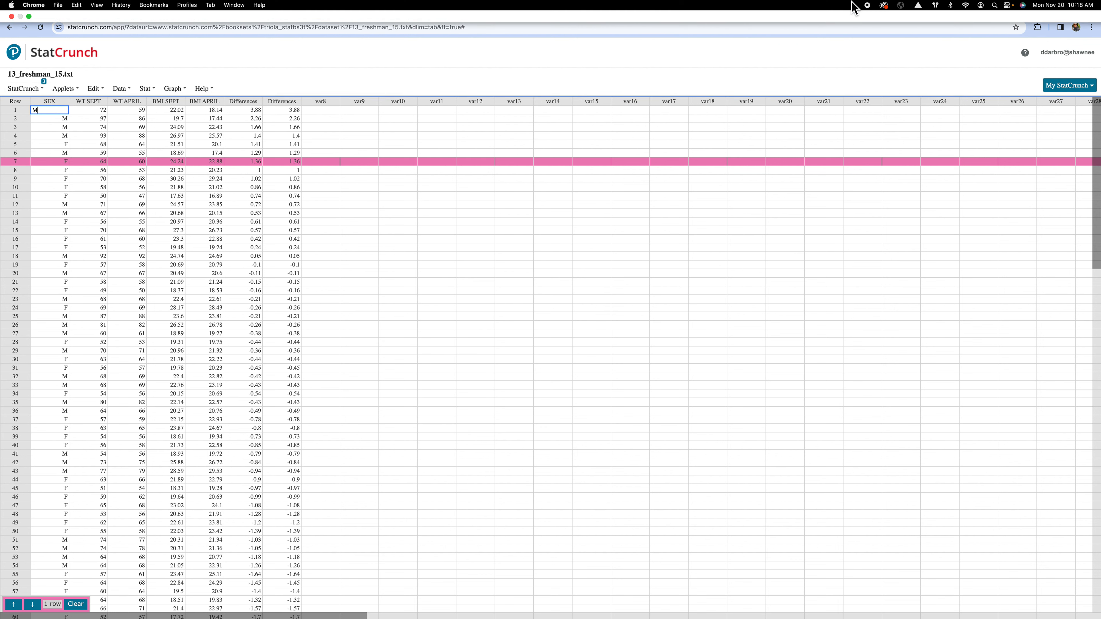